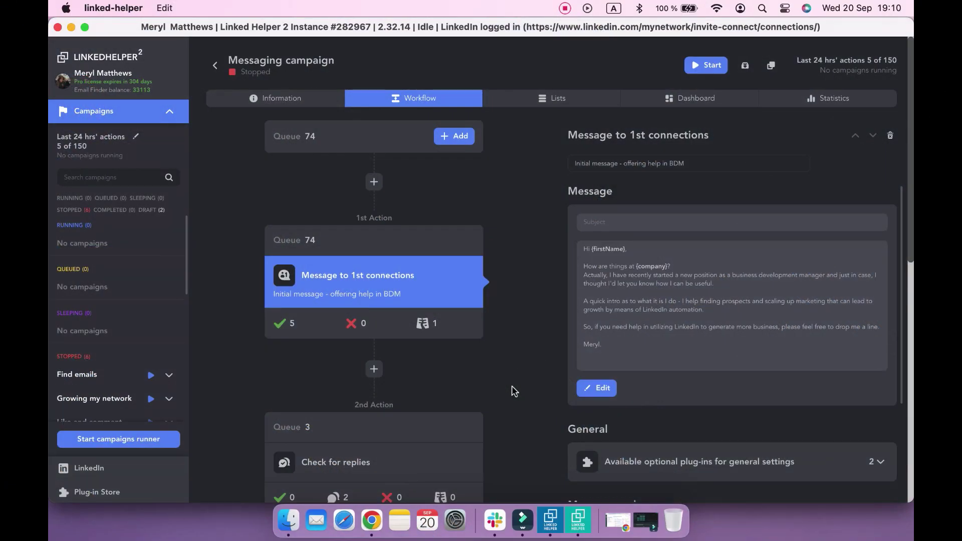
- Install the Postpone action start plug-in for the first Message to 1st connections action
scroll(549, 336, down, 1)
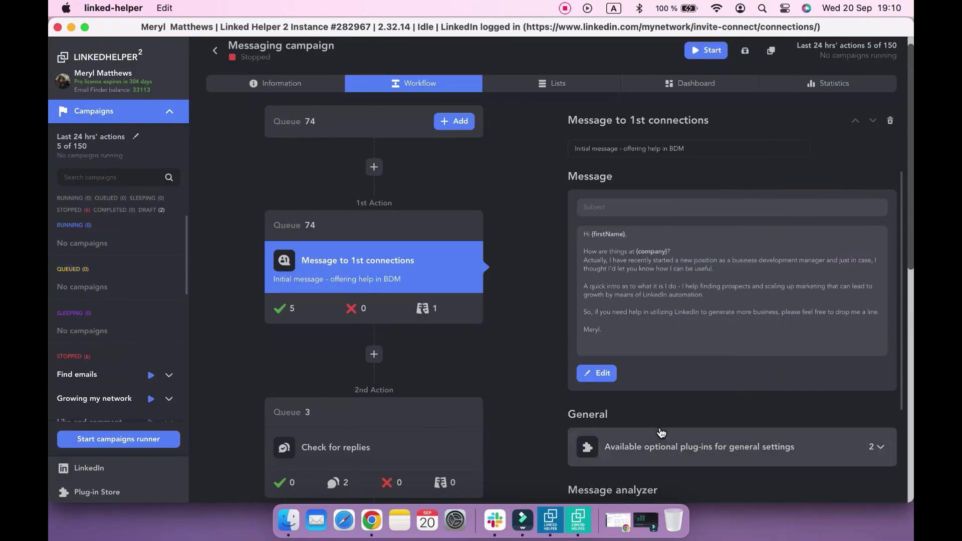
scroll(661, 432, down, 3)
scroll(660, 432, down, 2)
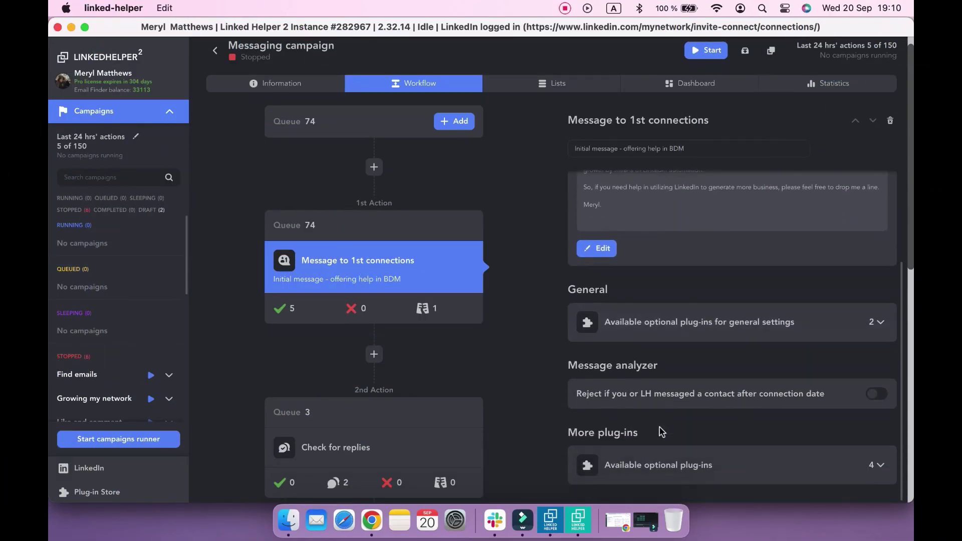
click(879, 323)
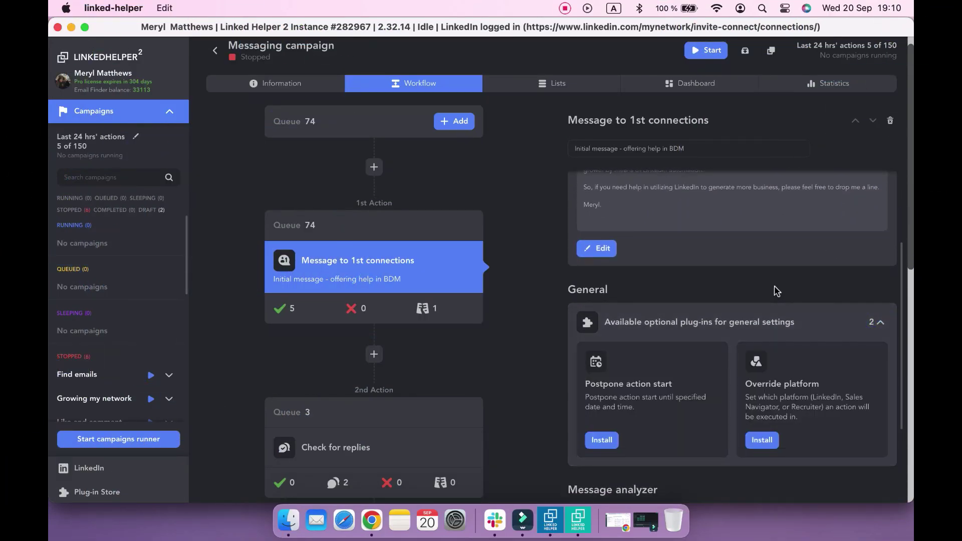
scroll(776, 290, down, 2)
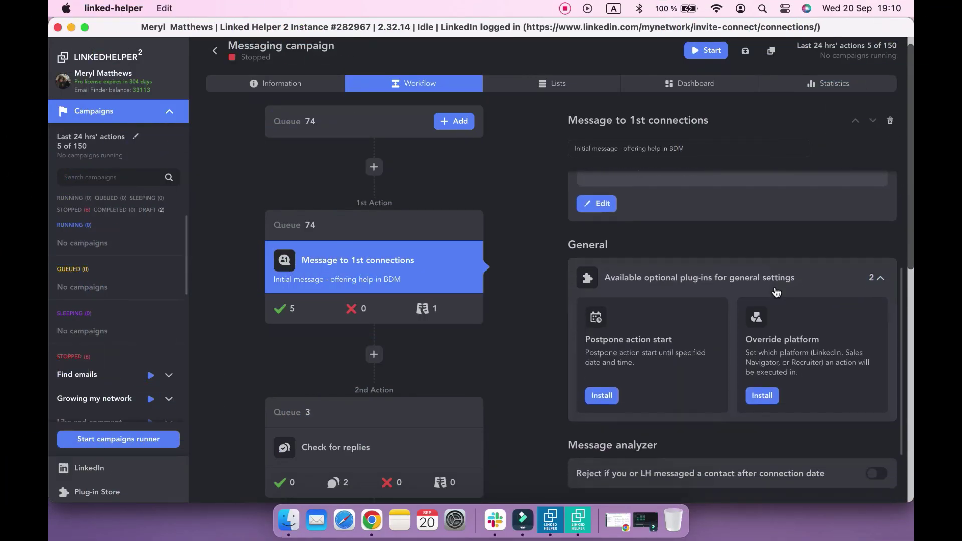
click(603, 396)
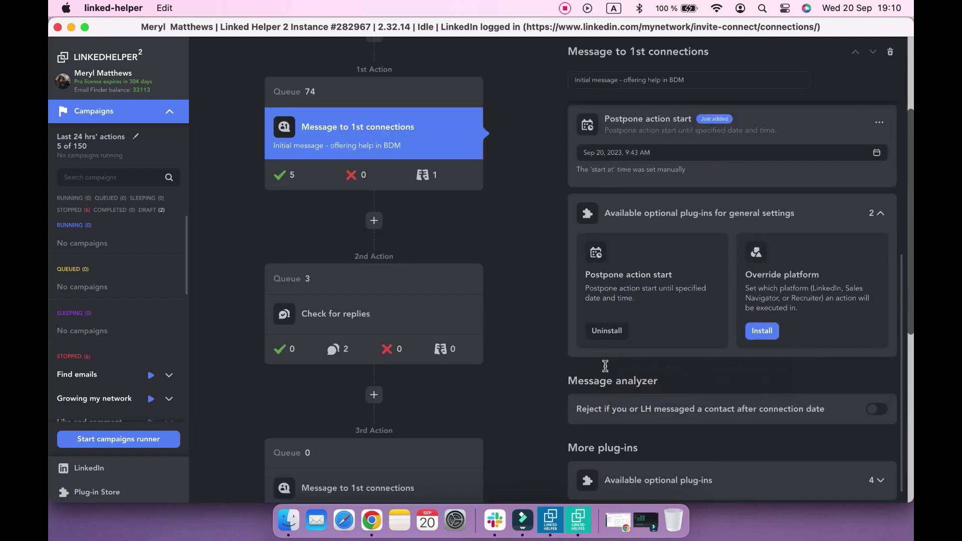
- Postpone the action's start date to September 22, 2023 and start the messaging campaign
scroll(570, 278, up, 3)
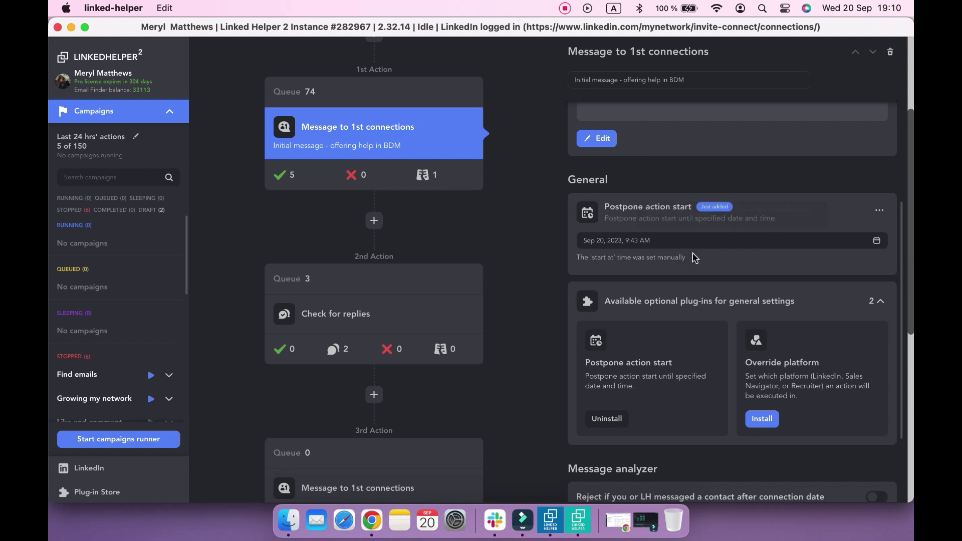
click(703, 245)
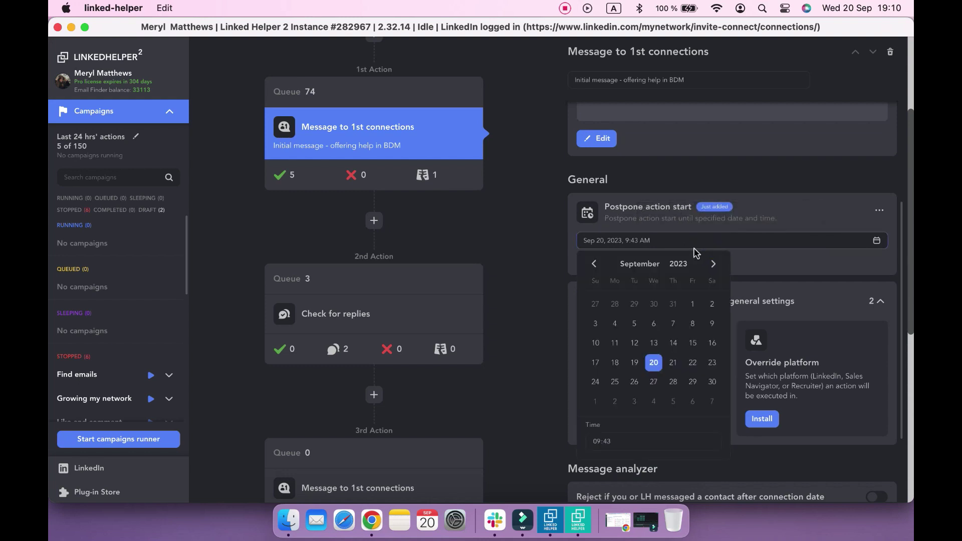
click(694, 363)
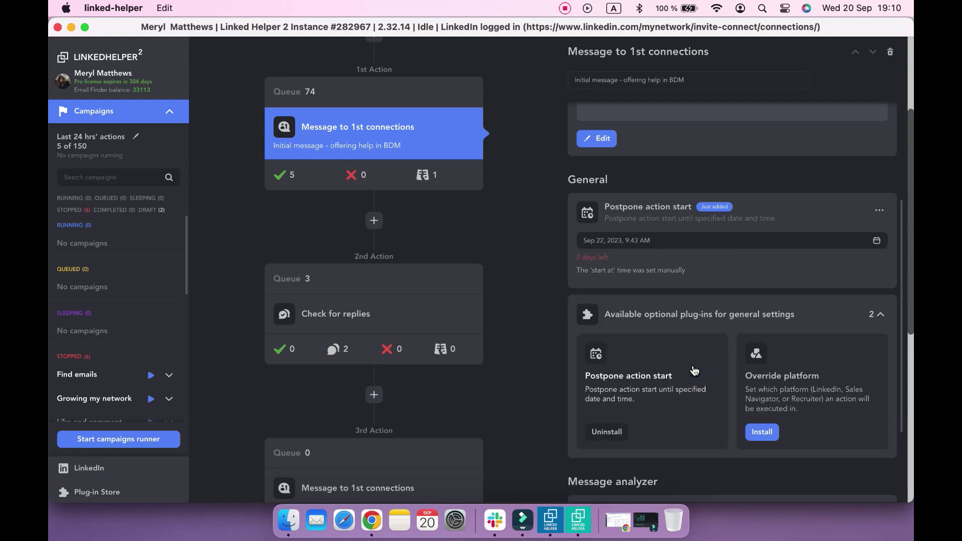
scroll(540, 277, up, 3)
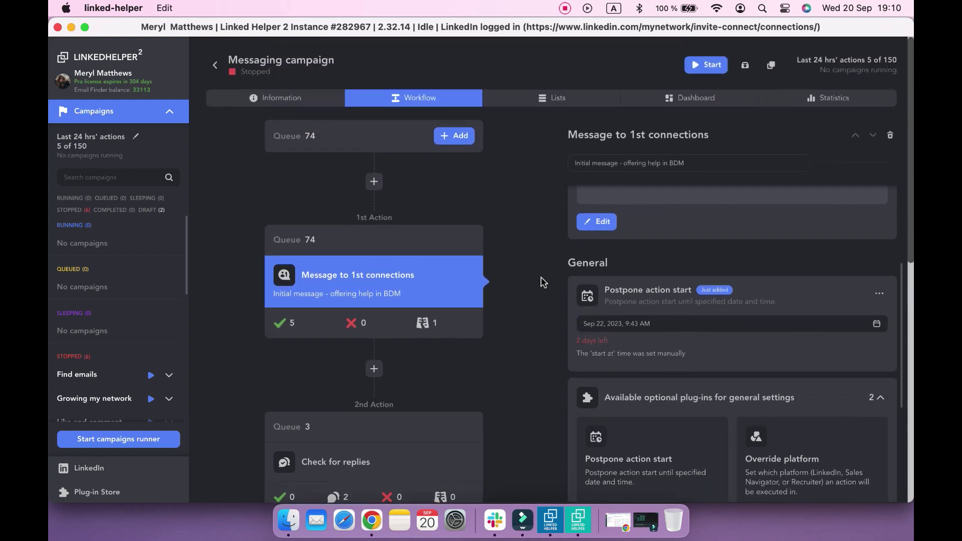
click(704, 66)
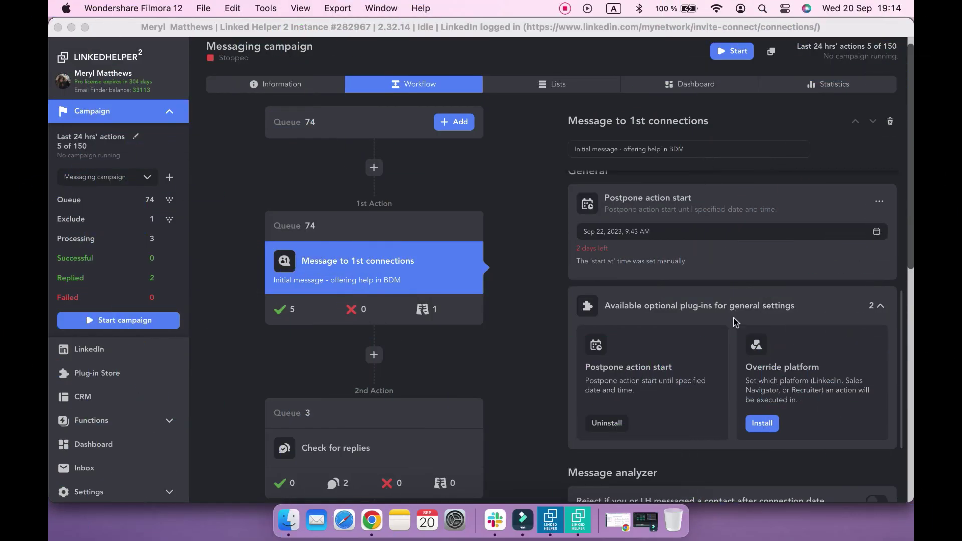
- Install the Override platform plug-in for the messaging action and view its platform options
click(763, 427)
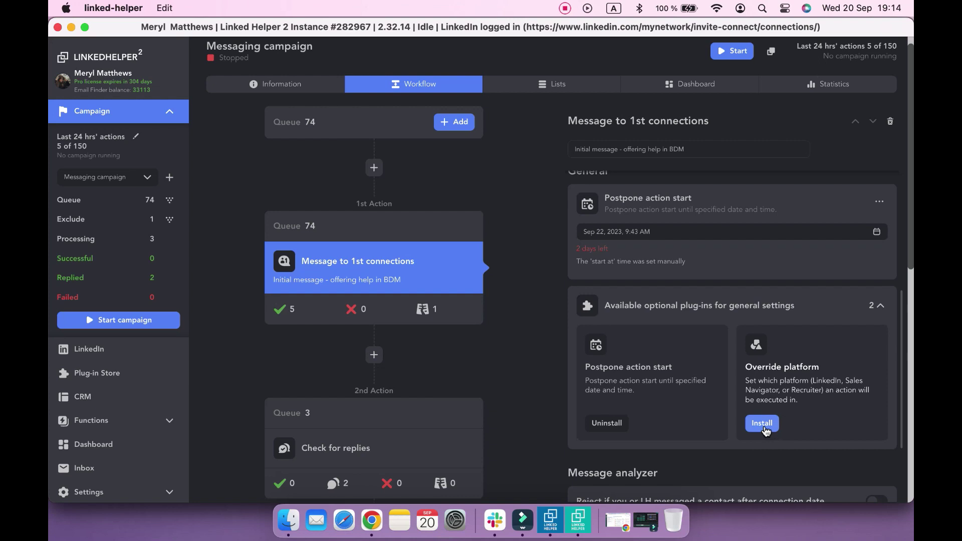
click(762, 424)
scroll(764, 425, up, 5)
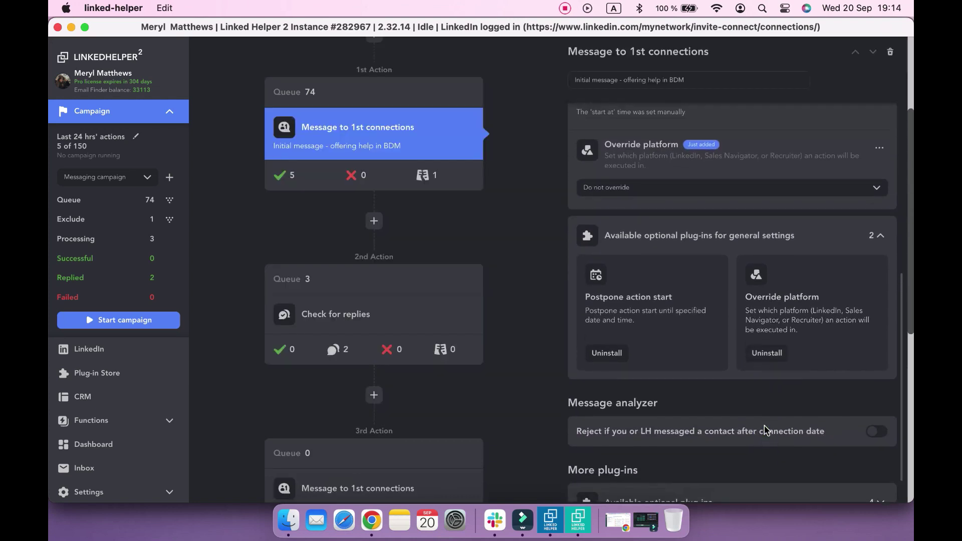
click(721, 323)
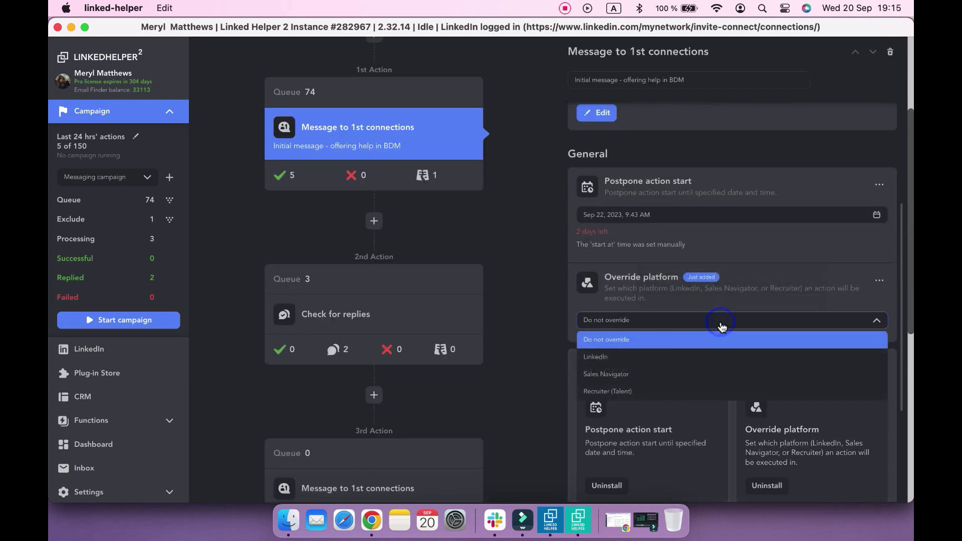
click(721, 327)
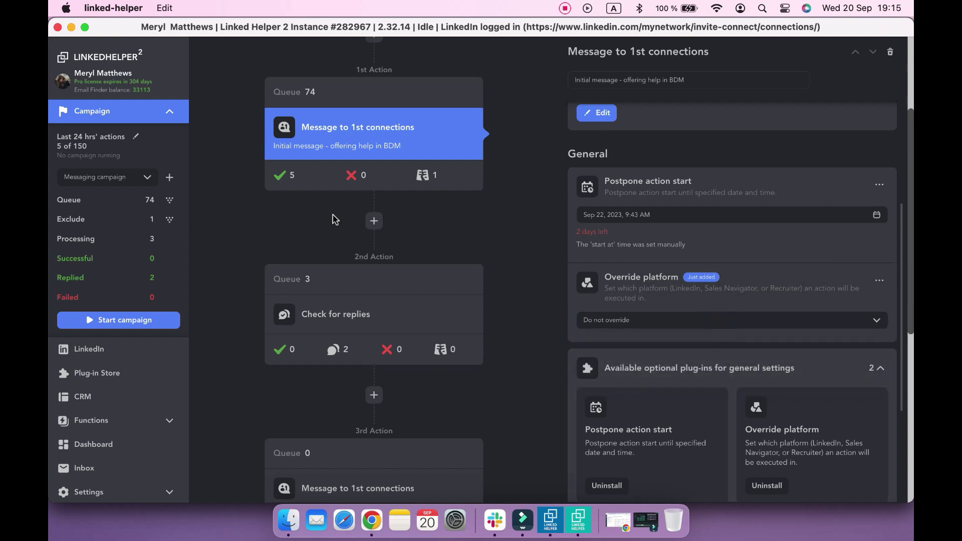
- Override the messaging action's platform with Sales Navigator, checking the action's queued profiles before and after the change
click(290, 94)
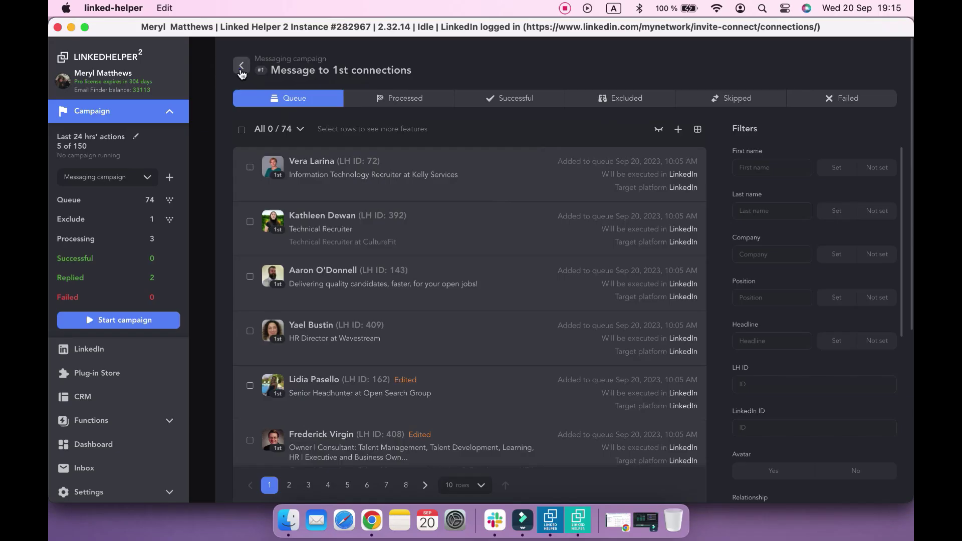
click(240, 70)
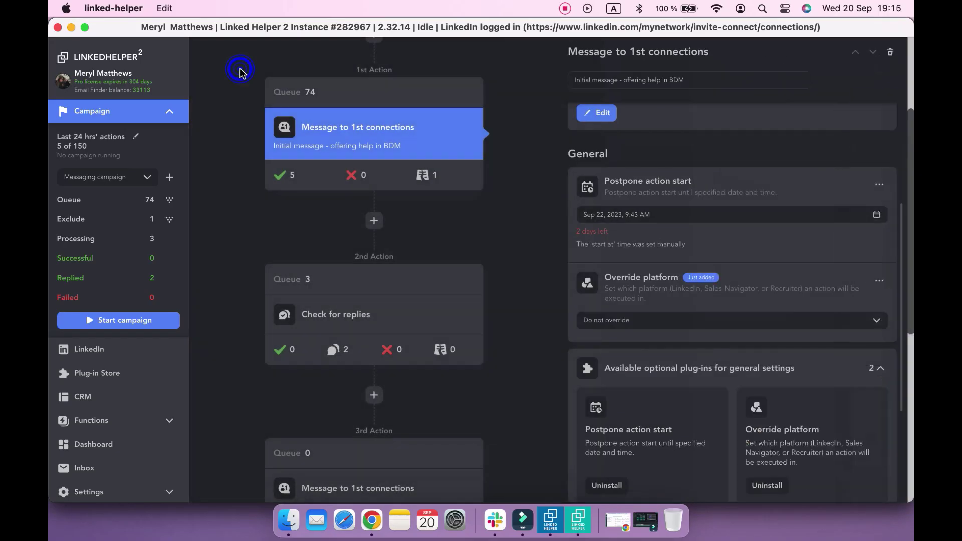
click(619, 323)
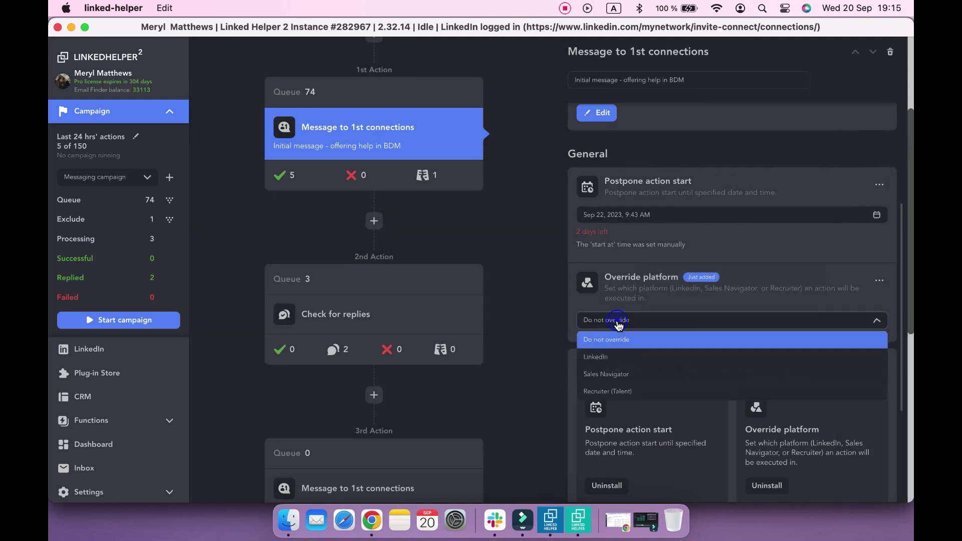
click(629, 375)
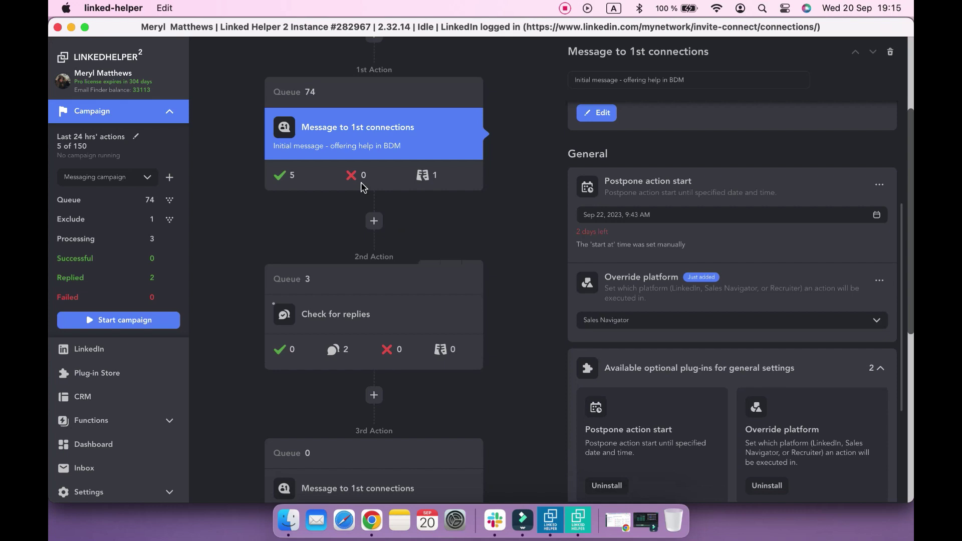
click(294, 99)
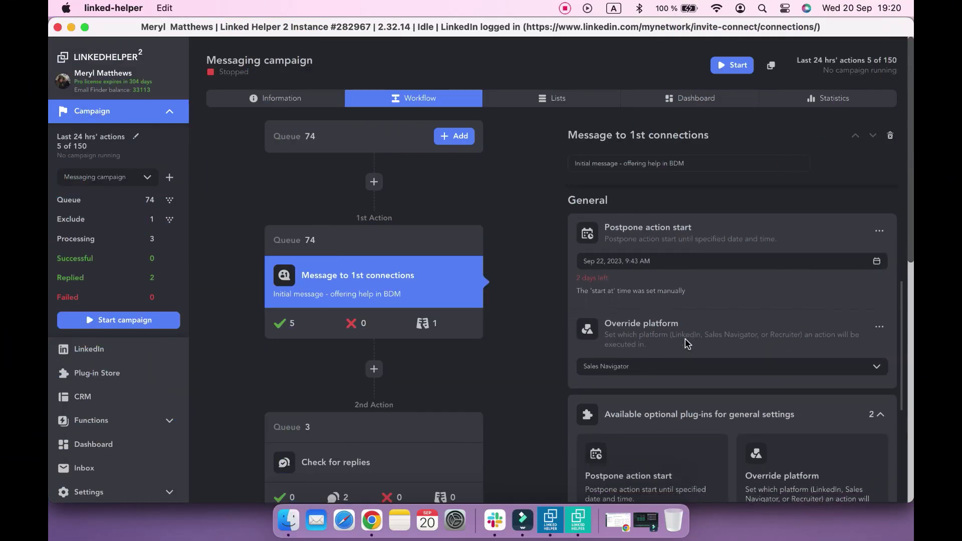
- Install the Tagging system plug-in from the messaging action's additional optional plug-ins
scroll(684, 338, down, 2)
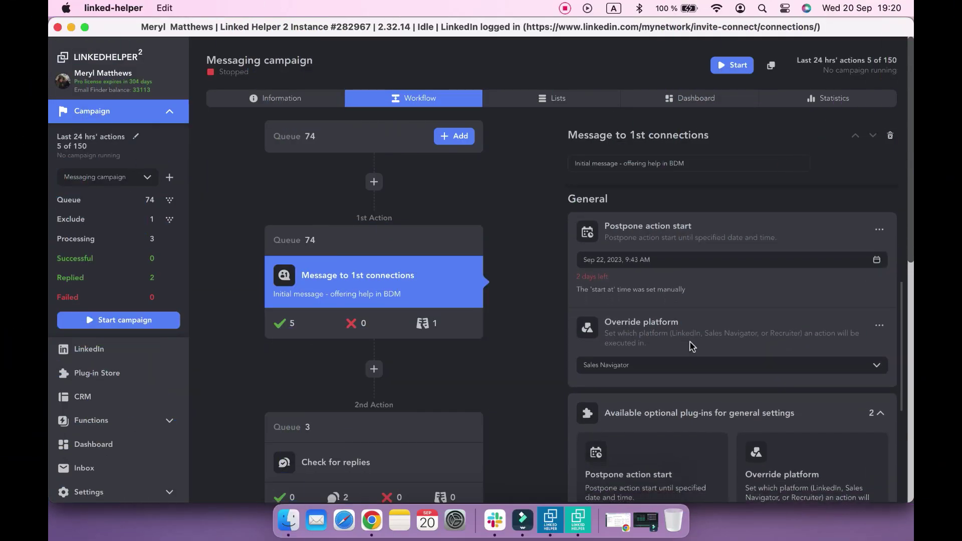
scroll(691, 346, down, 5)
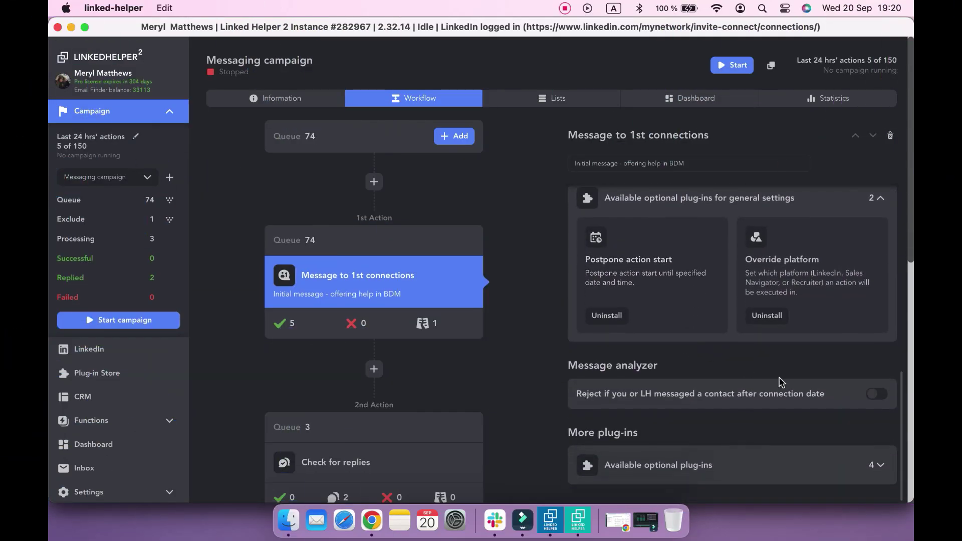
click(877, 465)
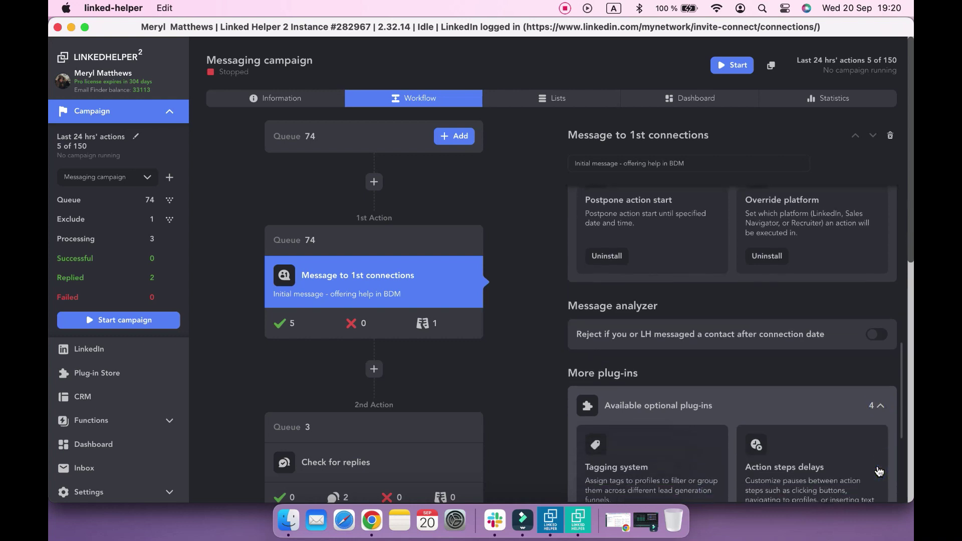
scroll(878, 471, down, 3)
scroll(879, 471, down, 3)
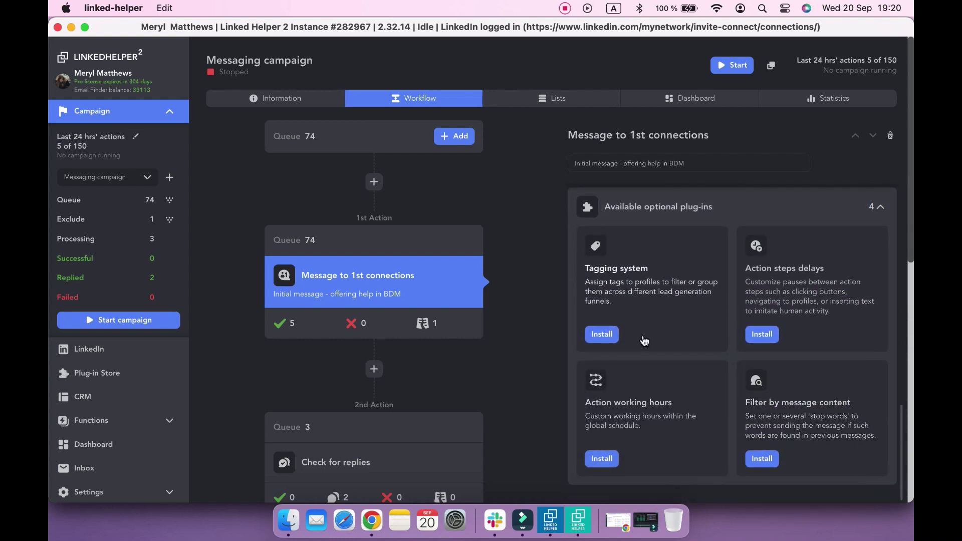
click(599, 336)
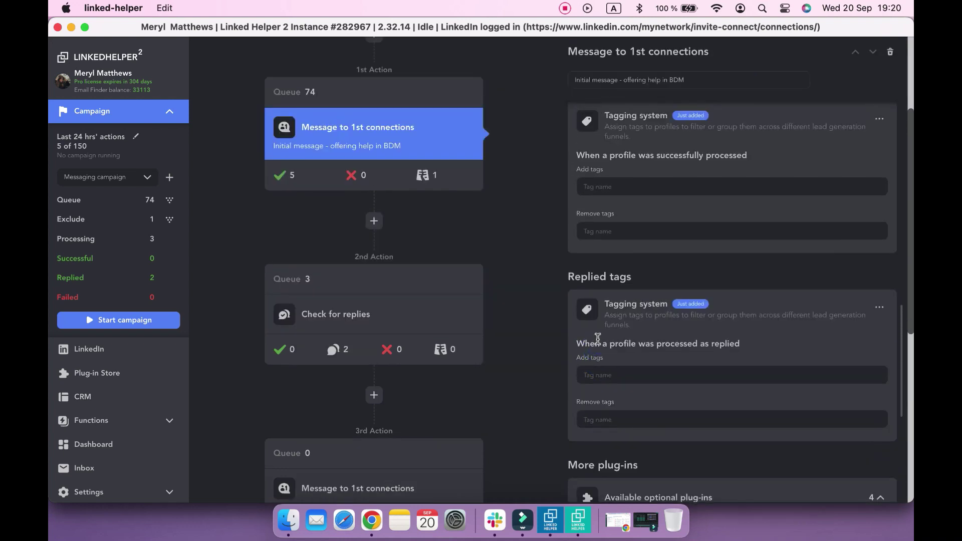
- Create the tags 1stMessage, BDM and Sep23 as tags to add when a profile is successfully processed
scroll(609, 222, up, 1)
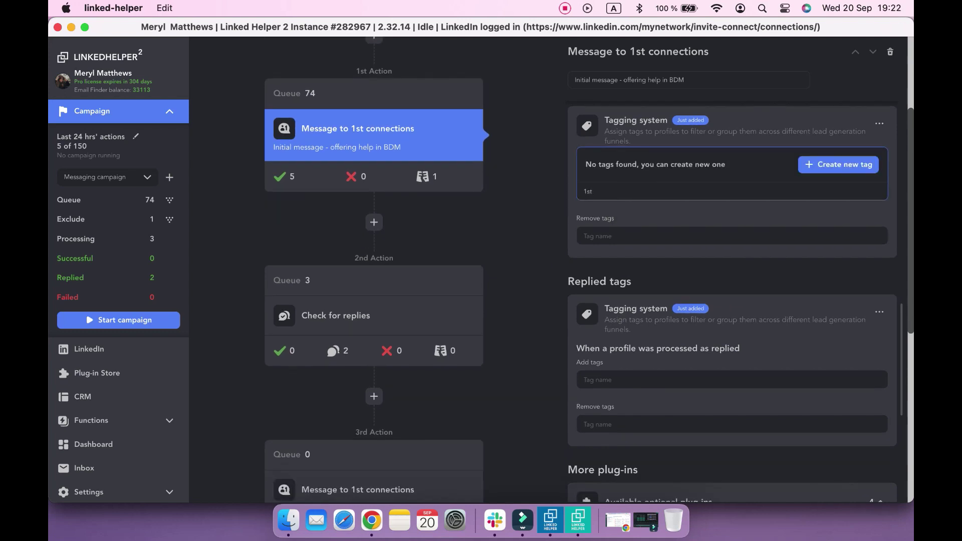
key(Return)
text(BDM)
click(812, 169)
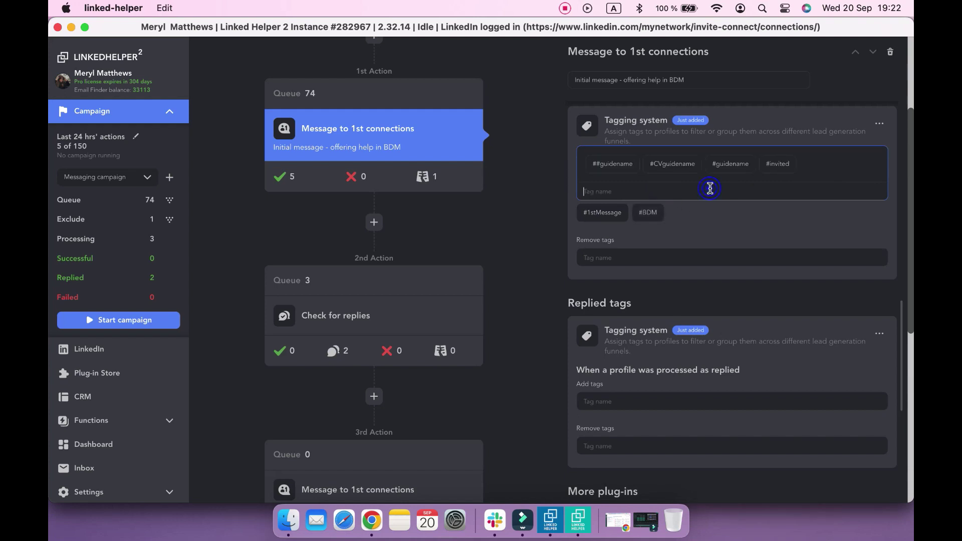
text(Sep23)
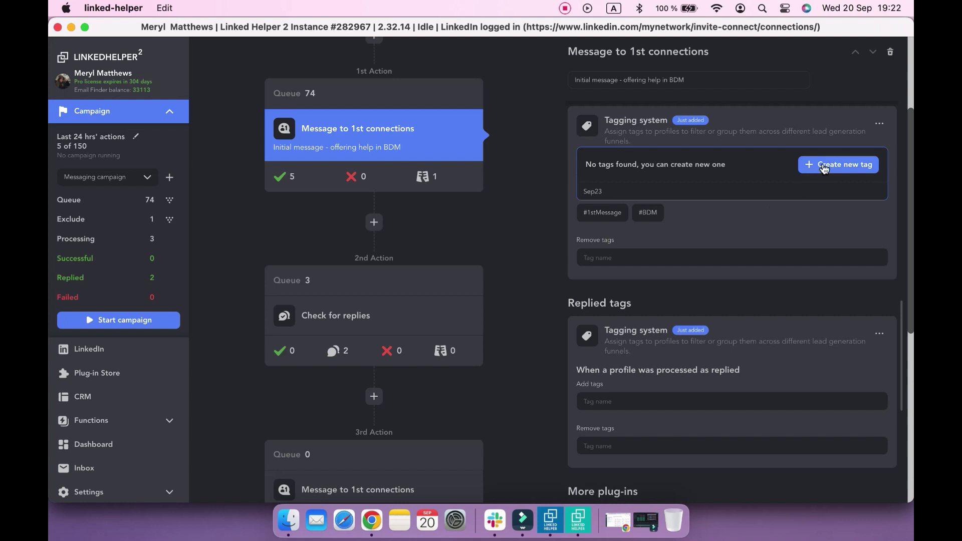
click(823, 165)
click(740, 239)
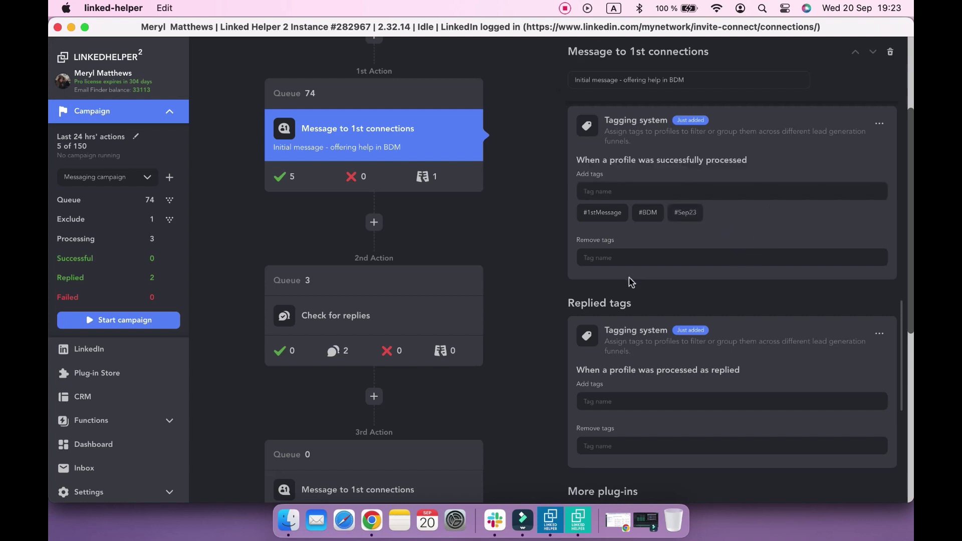
- Set the #invited tag to be removed when a profile is successfully processed
click(623, 258)
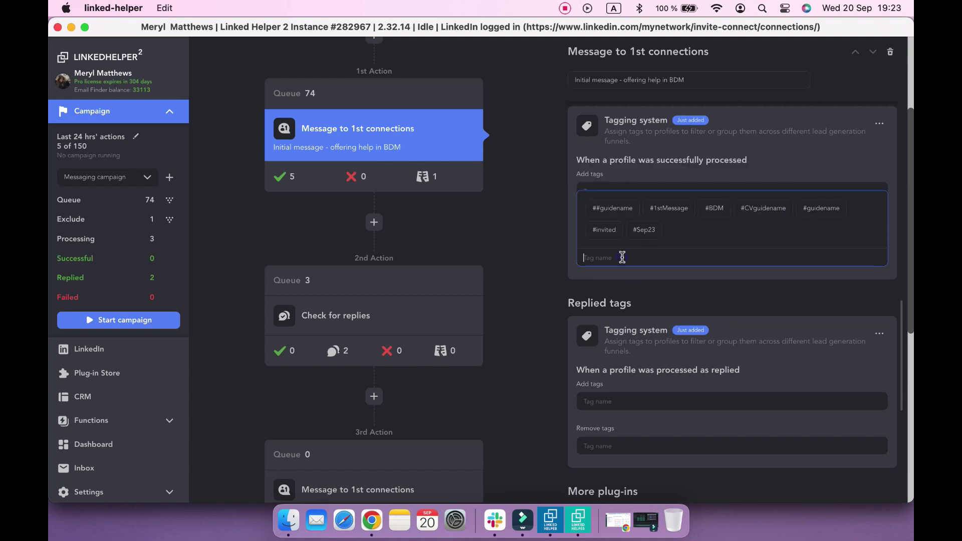
click(606, 231)
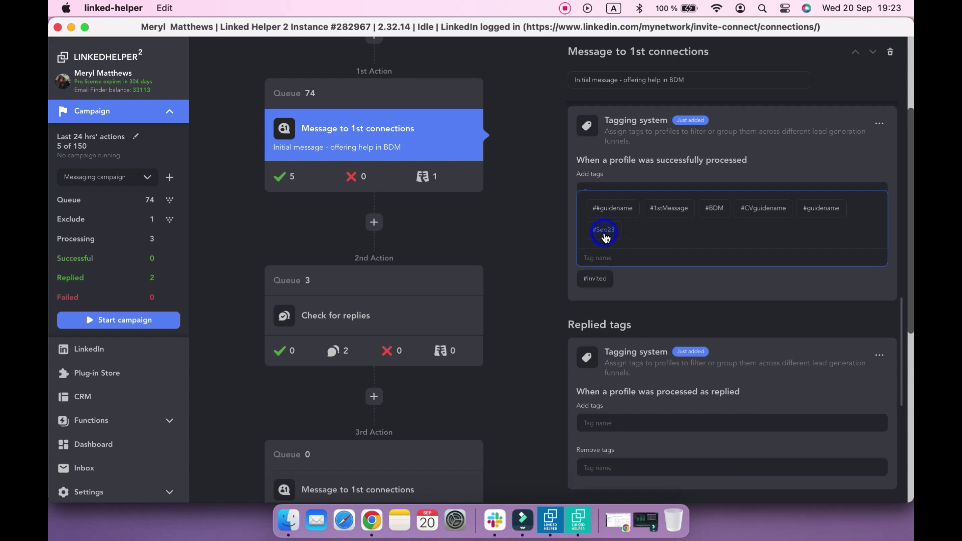
click(559, 312)
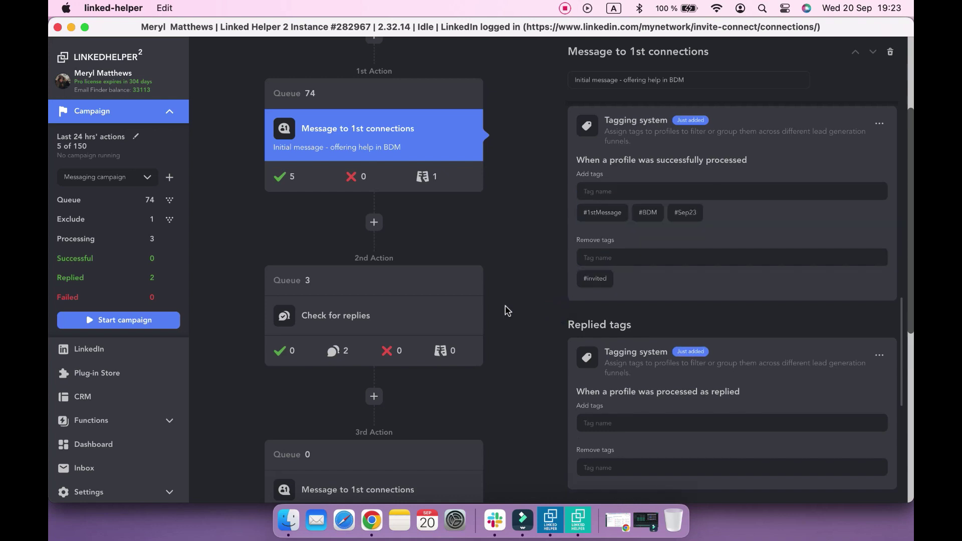
- Examine the tags of the first profile in the messaging action's queue and return to the workflow
click(289, 93)
mouse_move(337, 226)
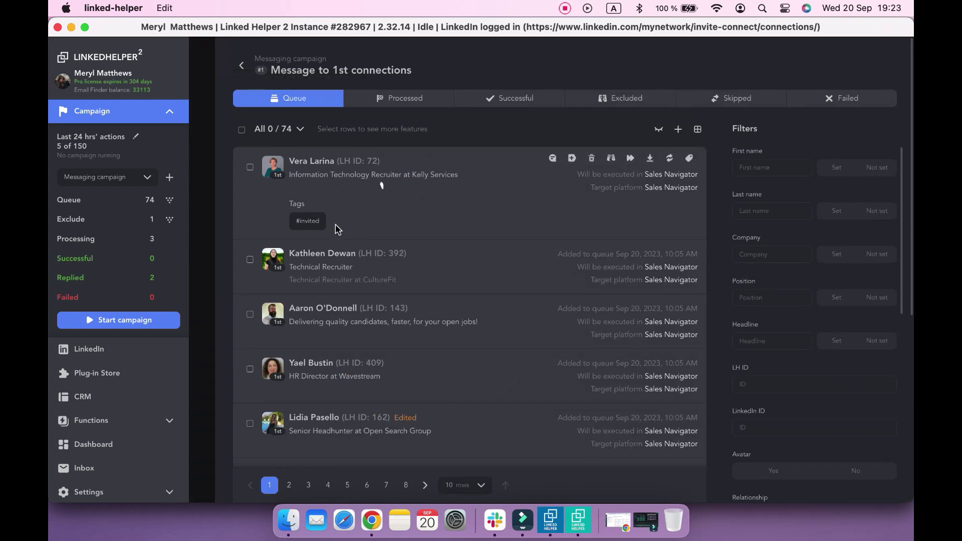
click(241, 66)
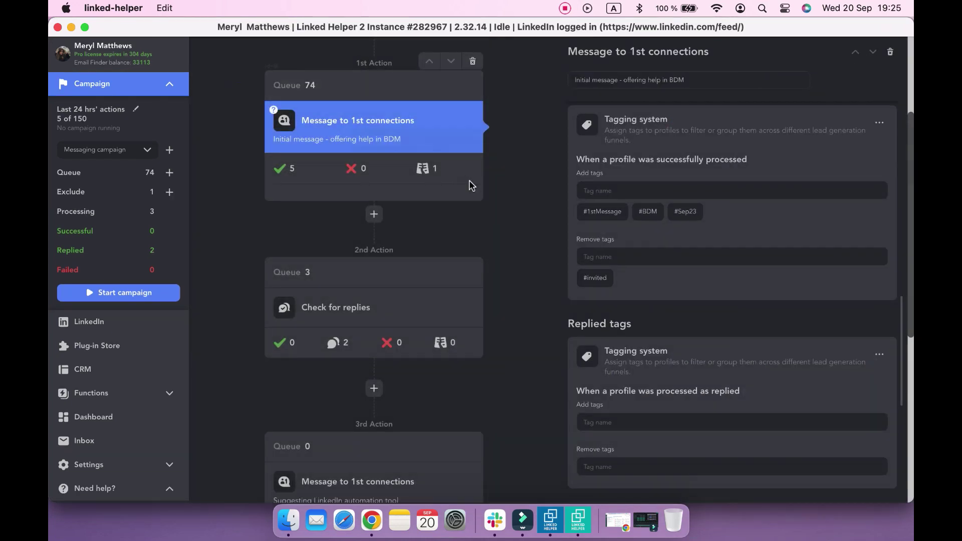
- Start the messaging campaign with the configured tagging rules
scroll(507, 218, up, 5)
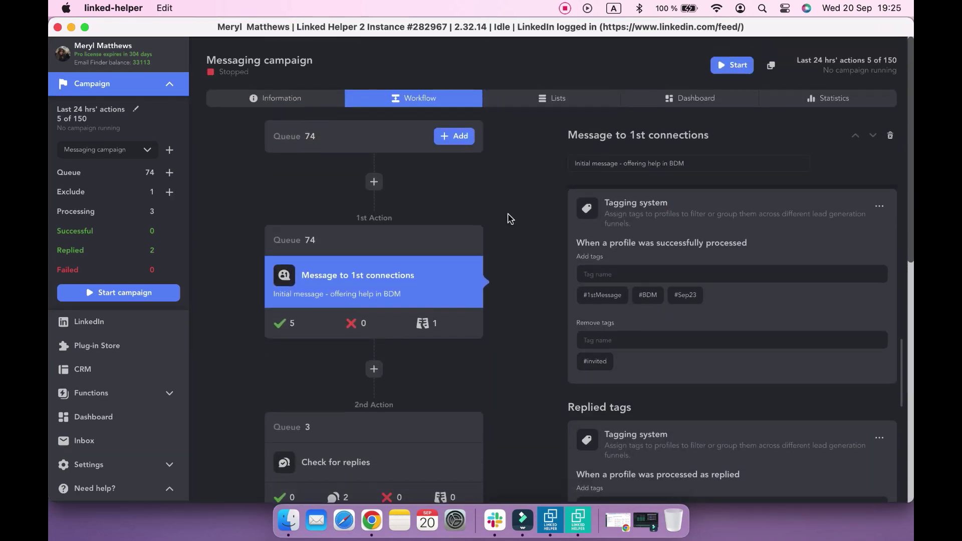
click(732, 65)
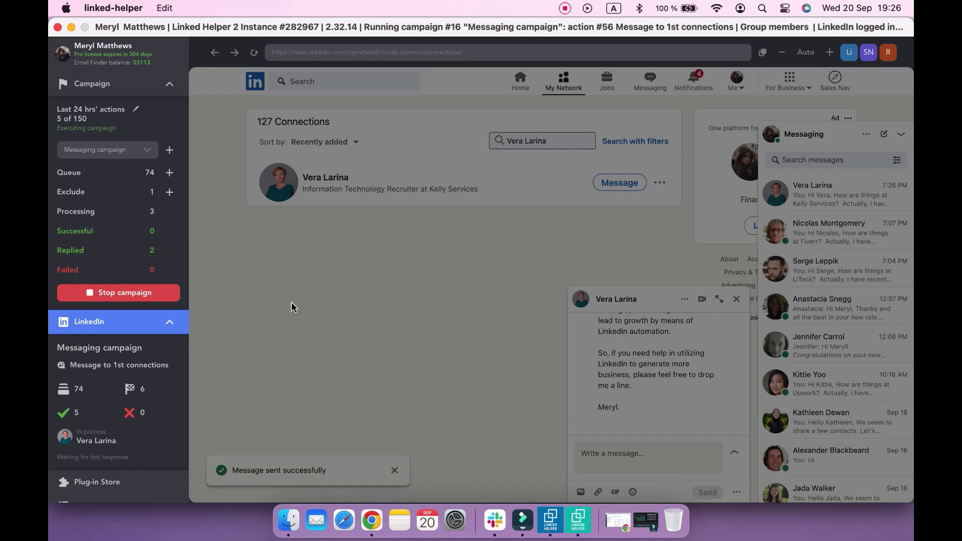
- Stop the messaging campaign and examine the list of profiles successfully processed by the first action
click(160, 296)
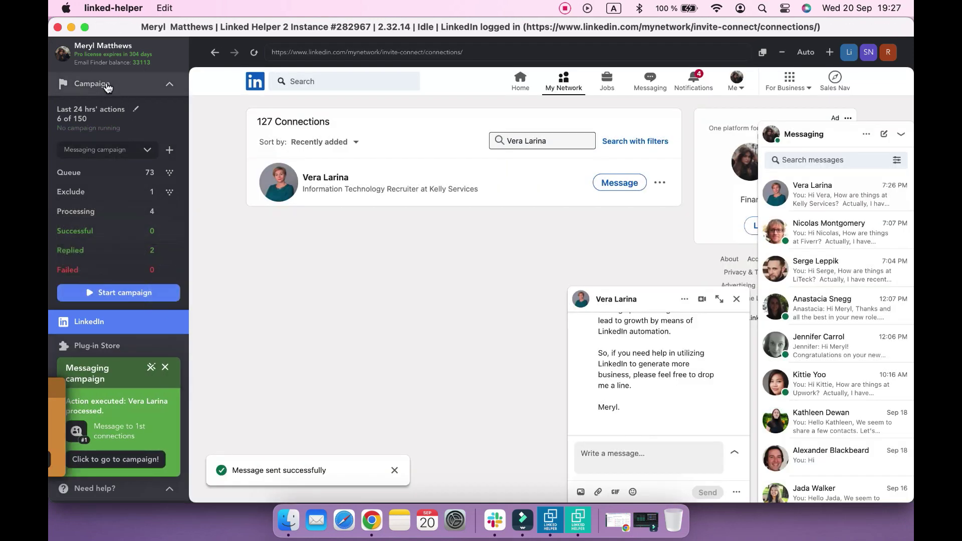
click(106, 85)
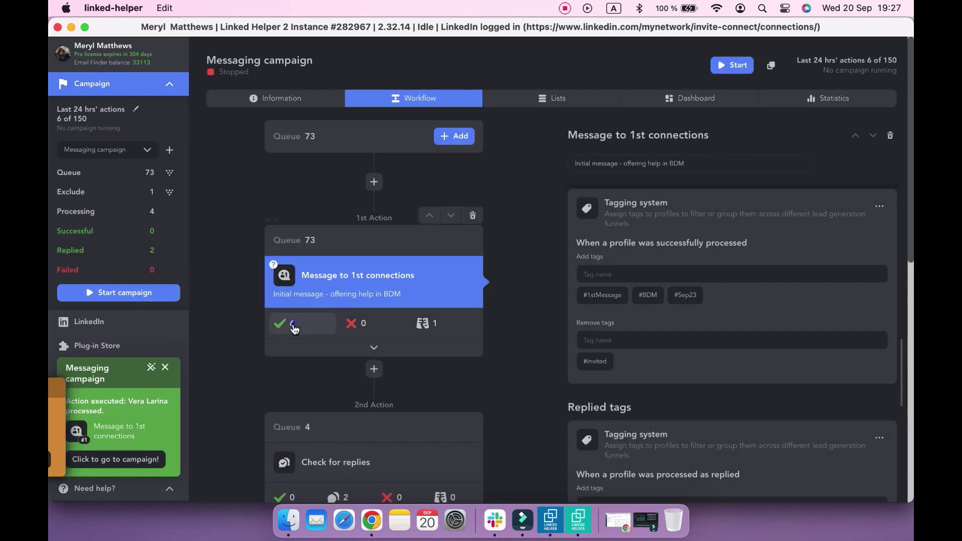
click(282, 323)
scroll(281, 330, down, 10)
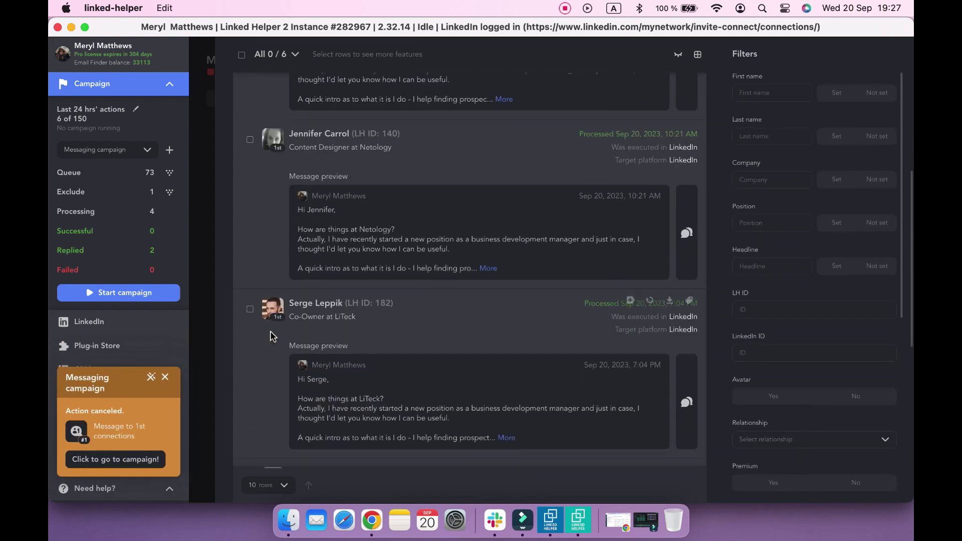
scroll(271, 336, down, 5)
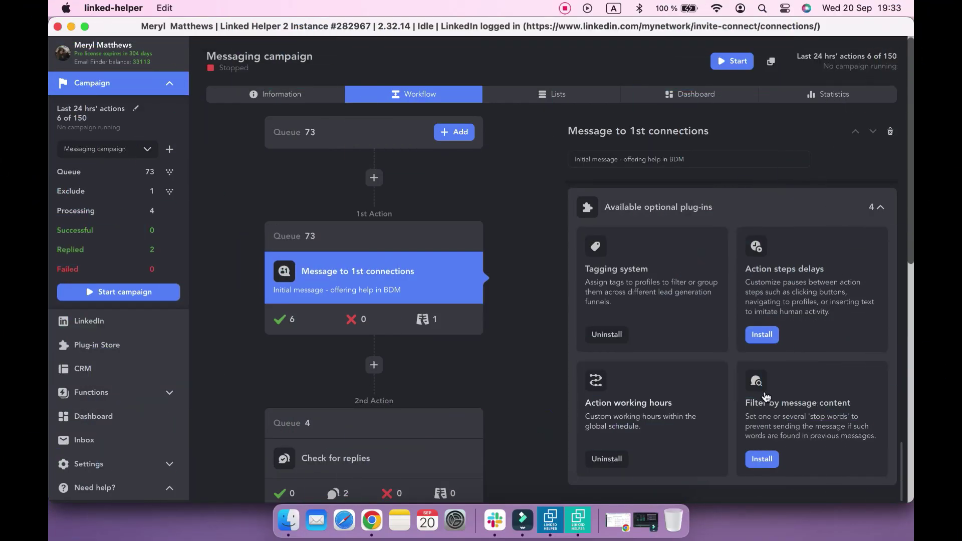
- Install the Action steps delays plug-in for the first action and set the timeout between bunches to 10 minutes
click(761, 335)
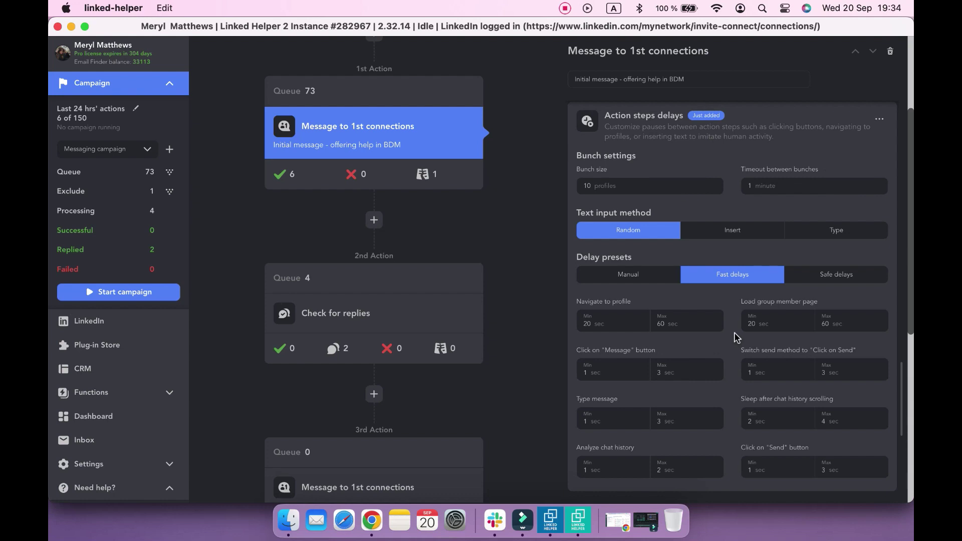
double_click(752, 185)
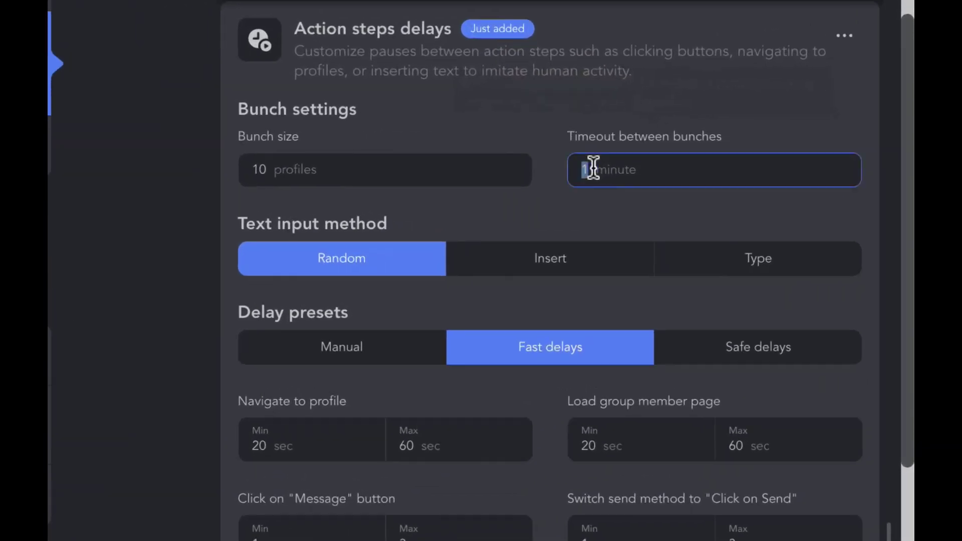
click(586, 168)
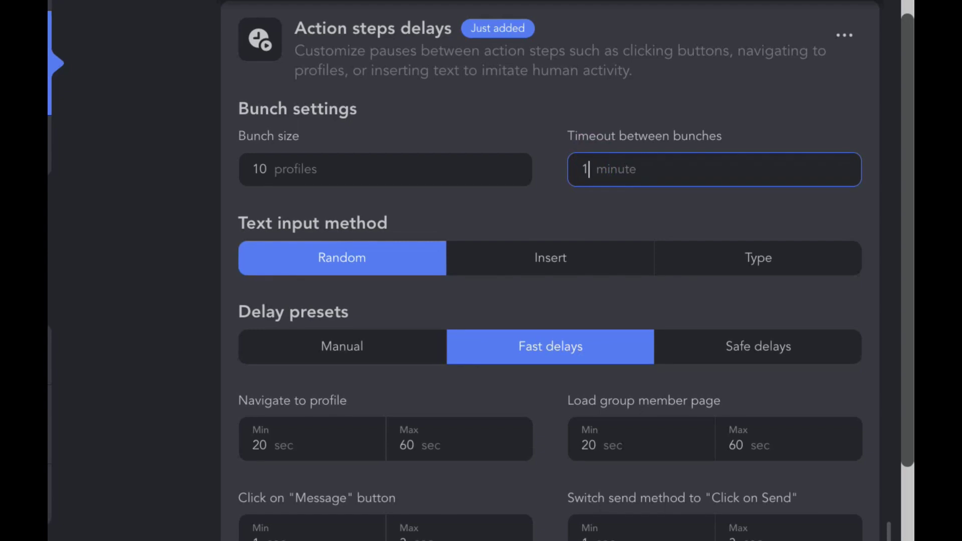
text(0)
click(533, 204)
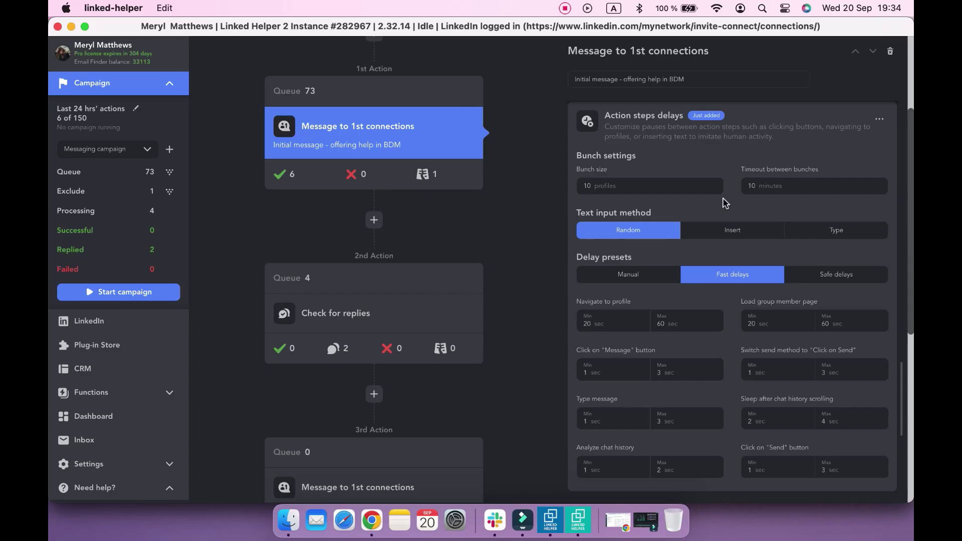
- Try the Insert and Type text input methods and return the setting to Random
click(769, 239)
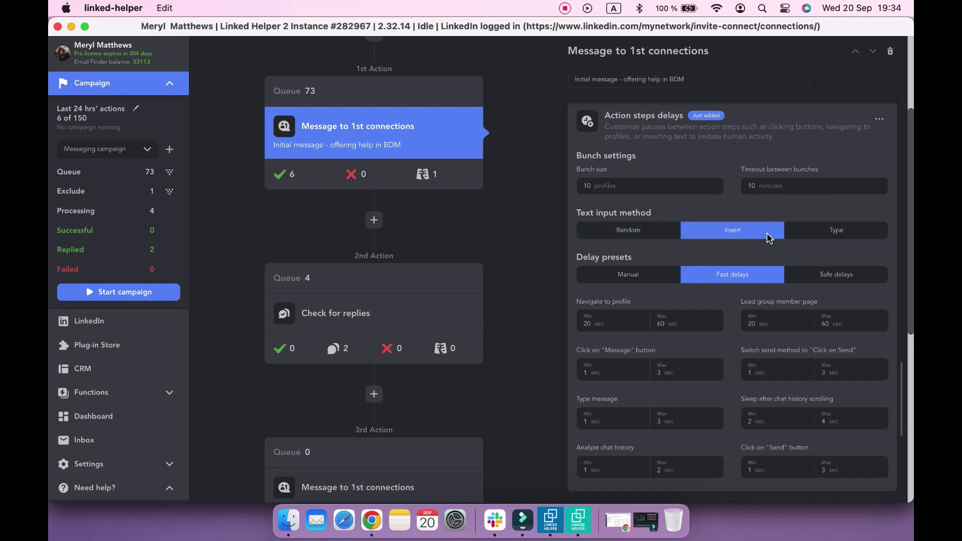
click(853, 236)
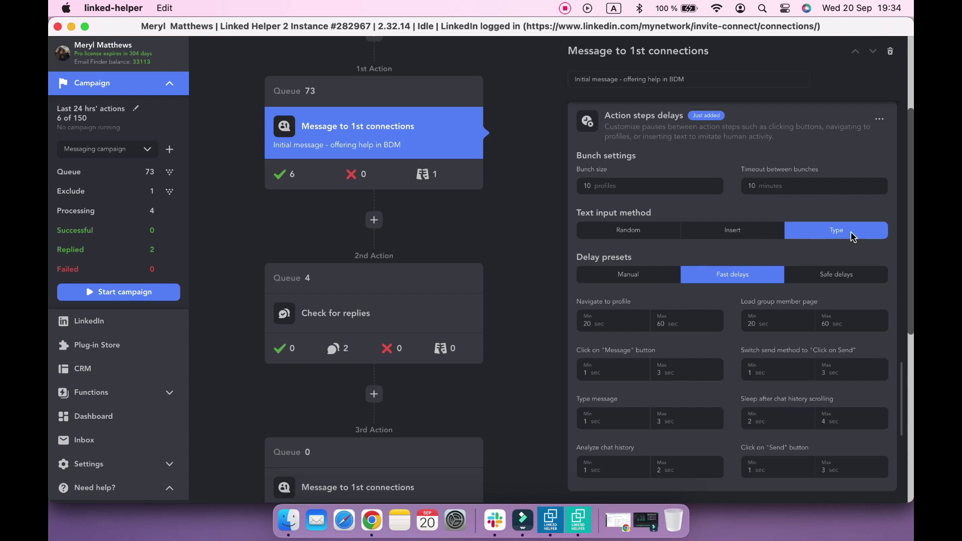
click(643, 239)
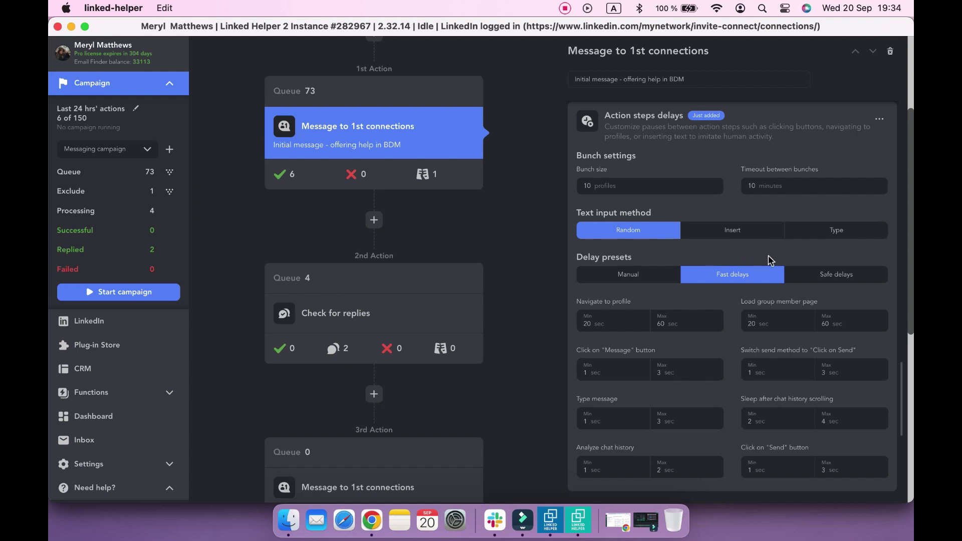
- Apply the Safe delays preset, switch it to Manual and set the maximum Navigate to profile delay to 100 seconds
click(845, 282)
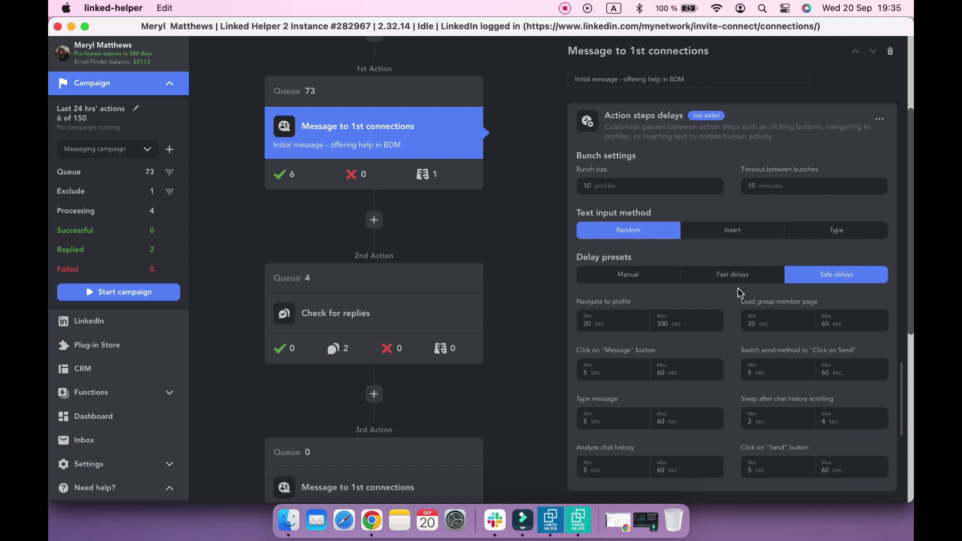
click(647, 279)
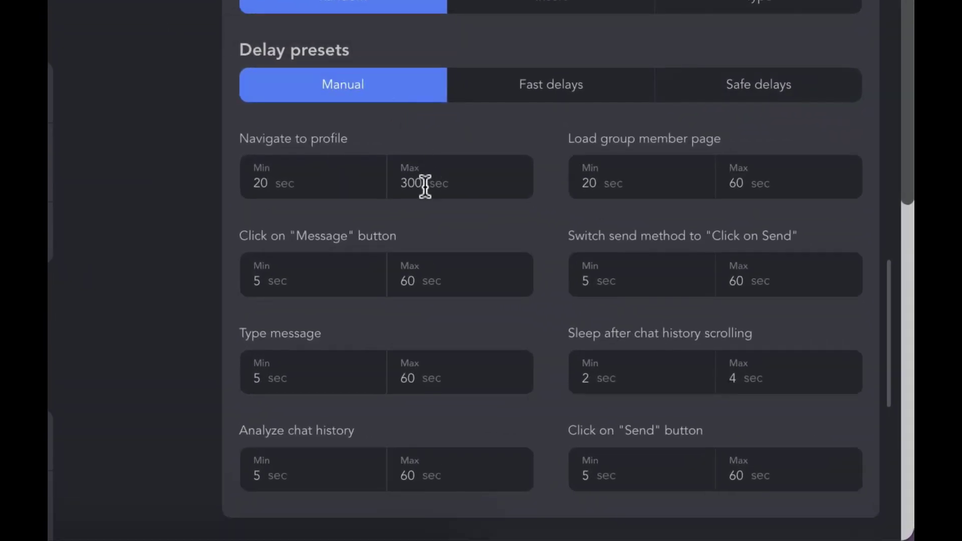
double_click(424, 184)
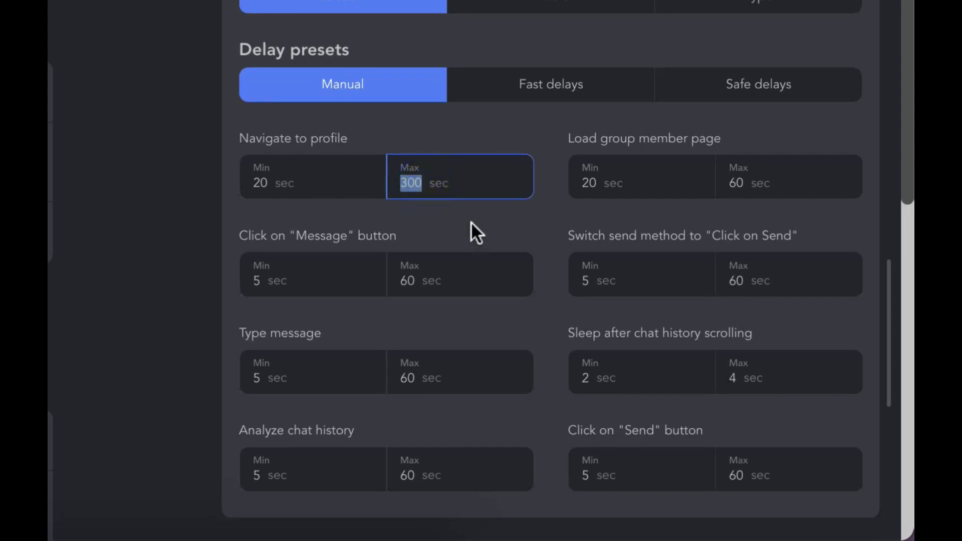
text(100)
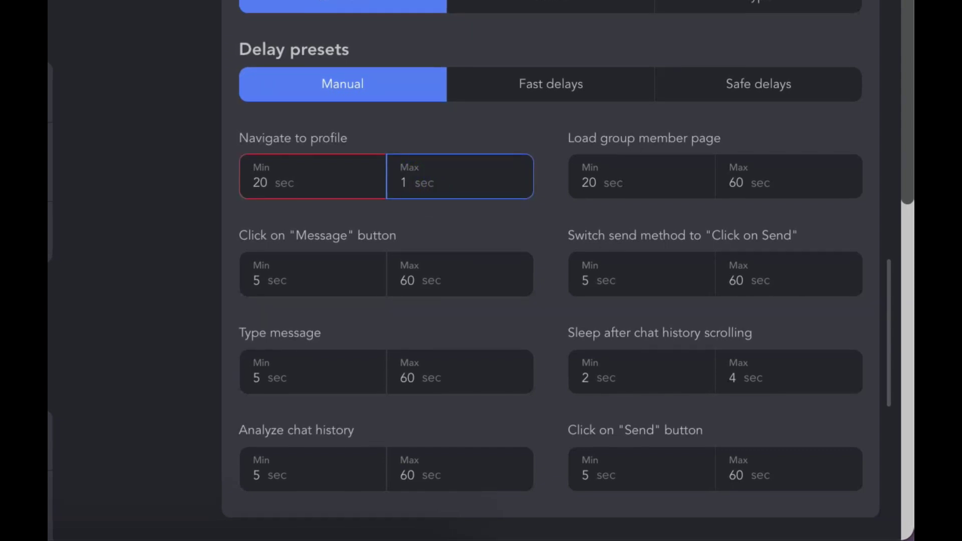
click(480, 234)
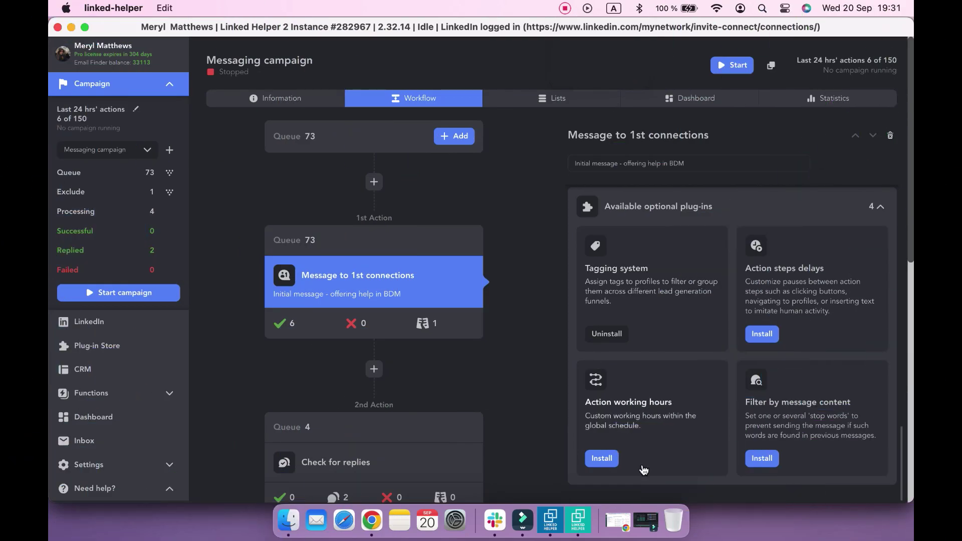
- Install the Action working hours plug-in and set its schedule timezone to UTC +1:00
click(607, 459)
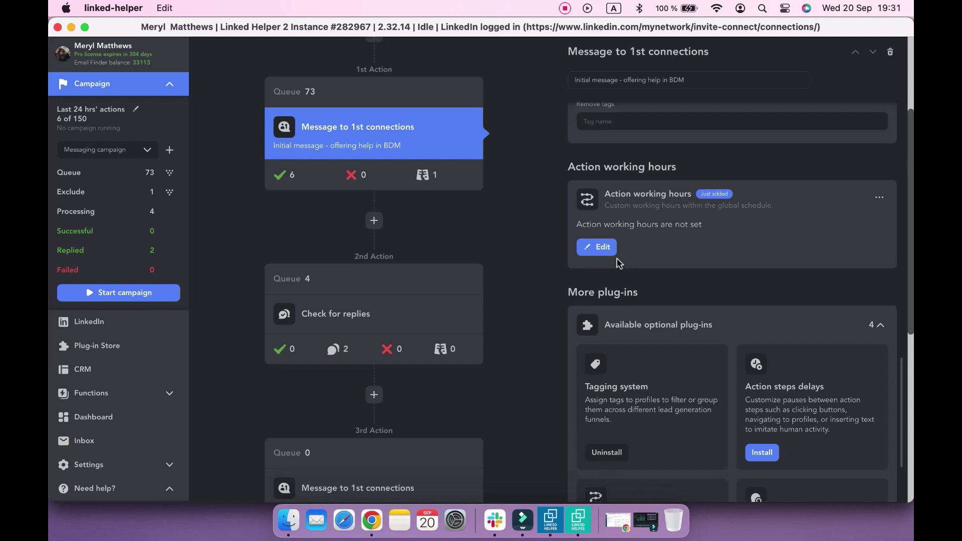
click(610, 257)
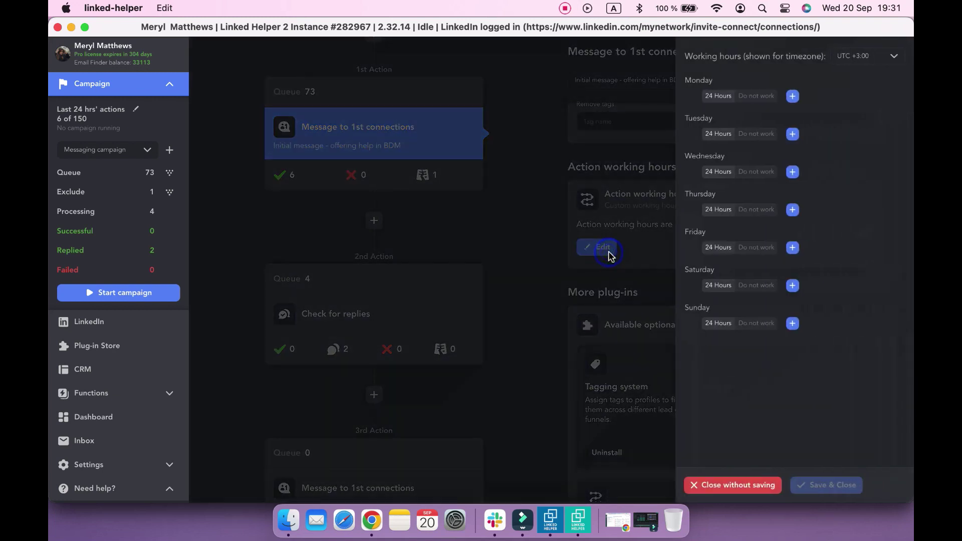
click(854, 56)
click(853, 103)
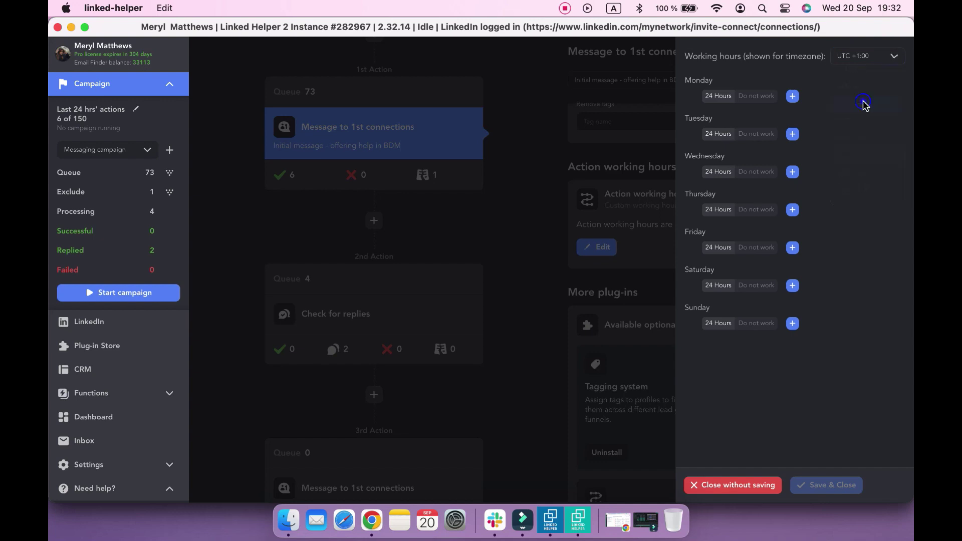
- Set the action's working hours for Monday and Tuesday from 9 to 17
click(792, 96)
click(734, 96)
text(9)
click(789, 97)
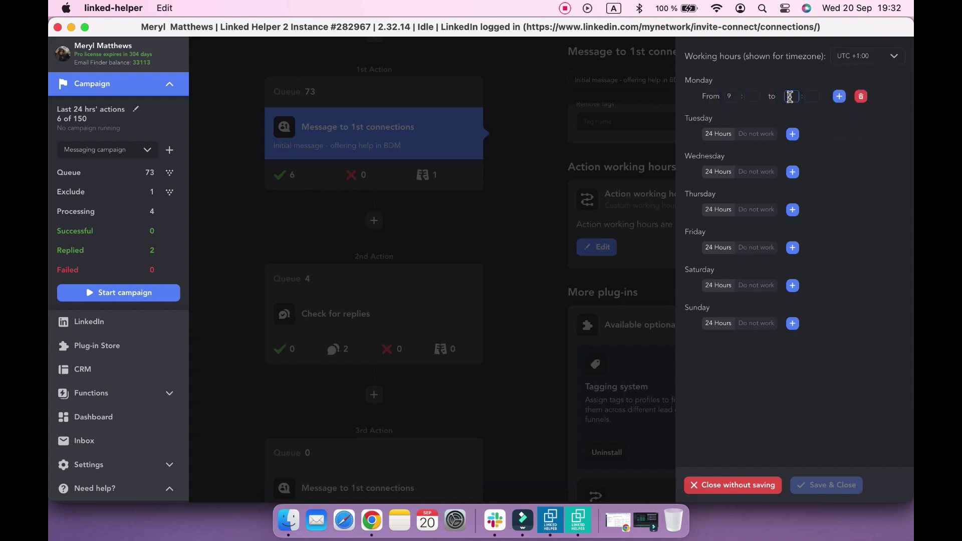
text(17)
click(793, 134)
click(732, 134)
text(9)
click(790, 133)
text(17)
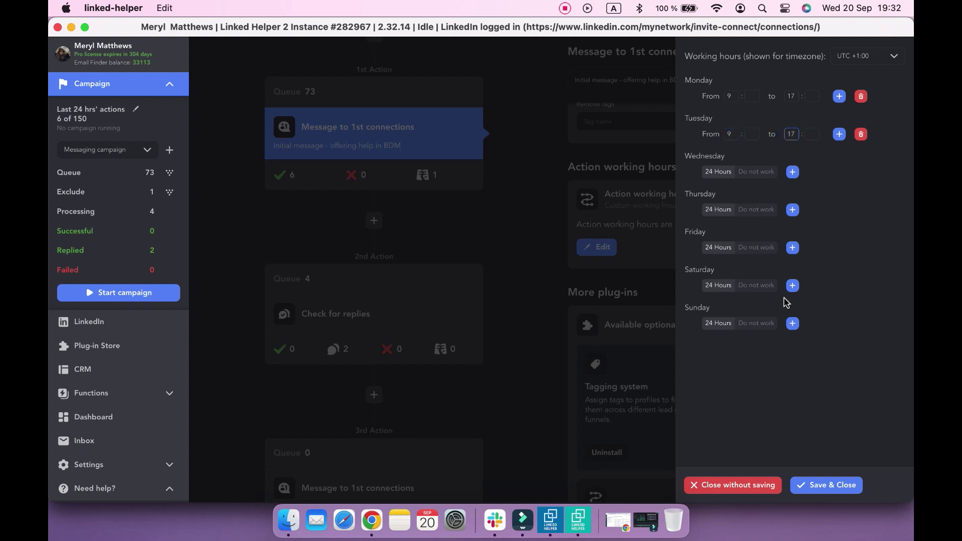
- Mark Saturday and Sunday as Do not work and save the action's working hours
click(763, 285)
click(763, 323)
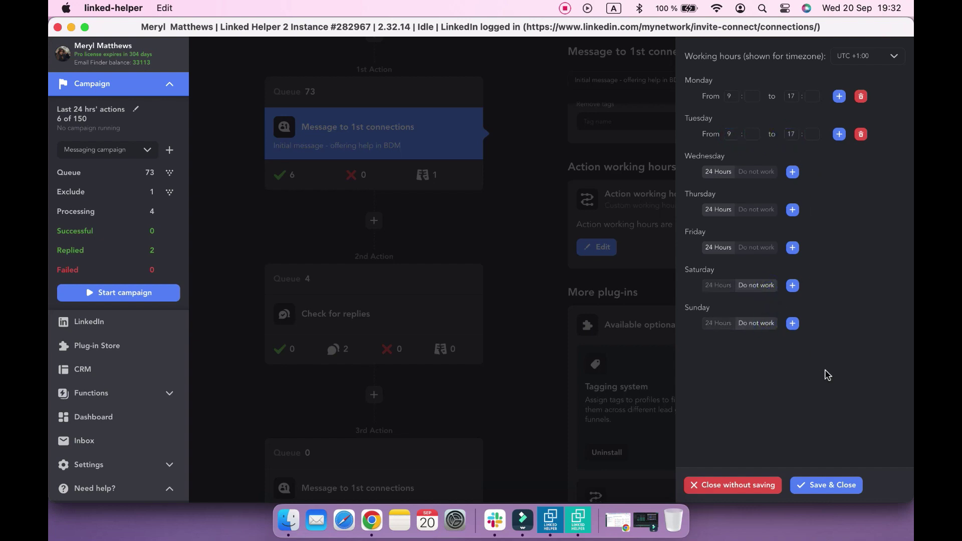
click(827, 486)
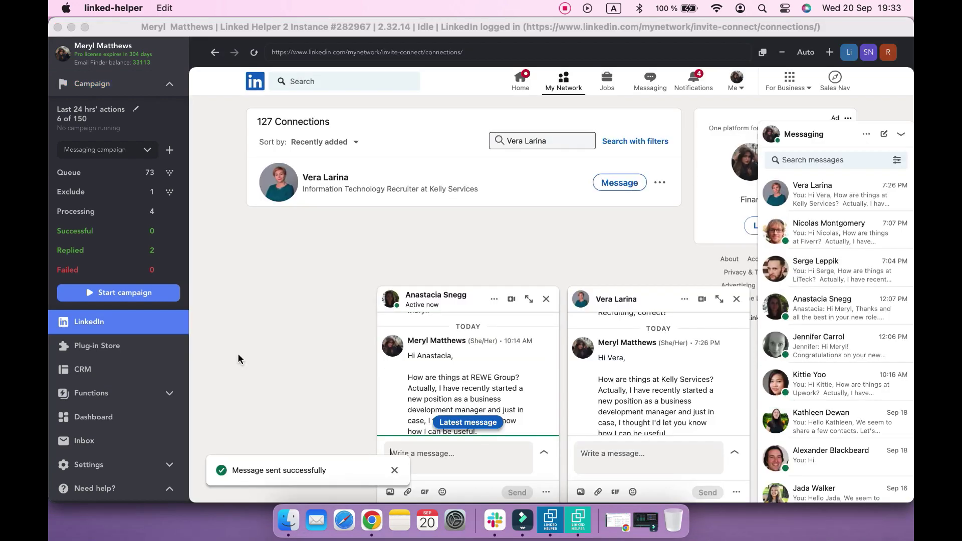
click(396, 471)
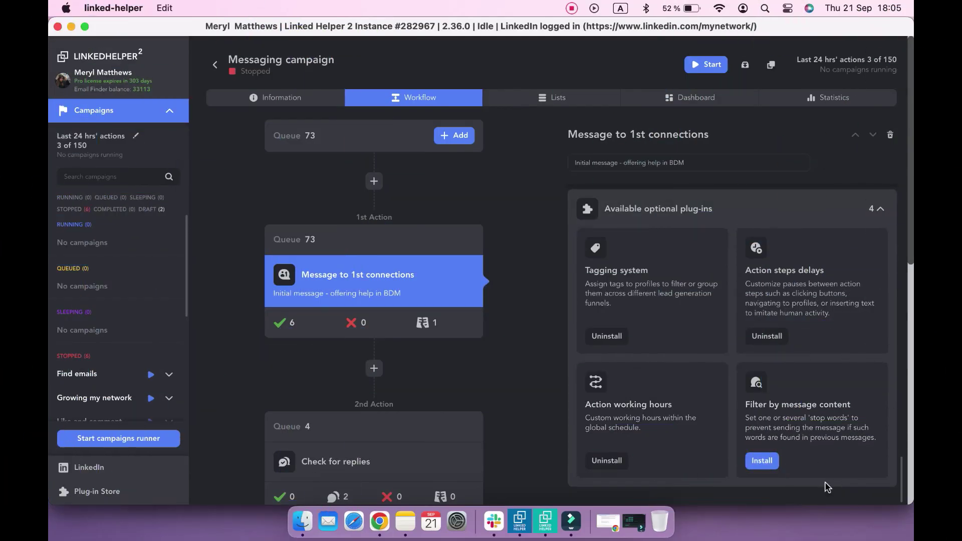
- Install the Filter by message content plug-in for the first action and enable Filter by content
click(762, 461)
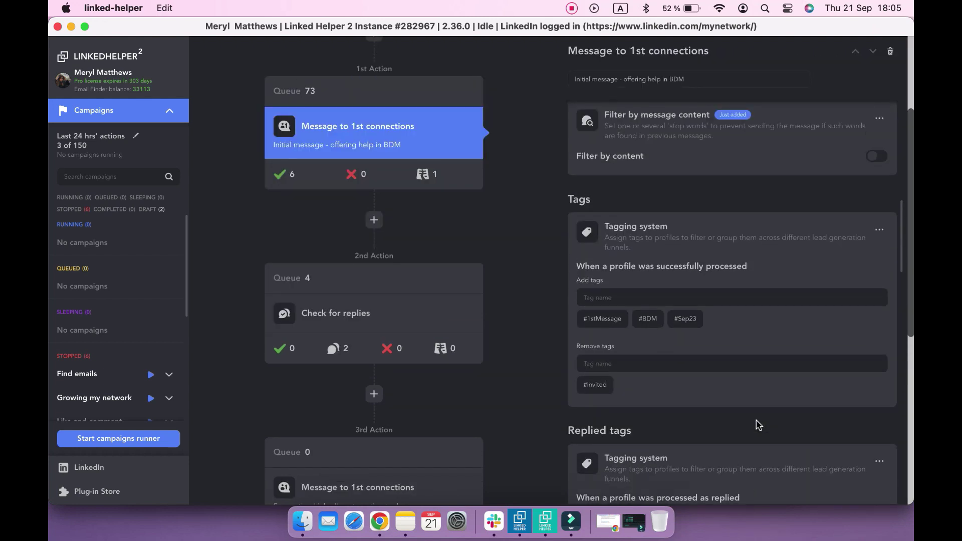
scroll(759, 425, up, 3)
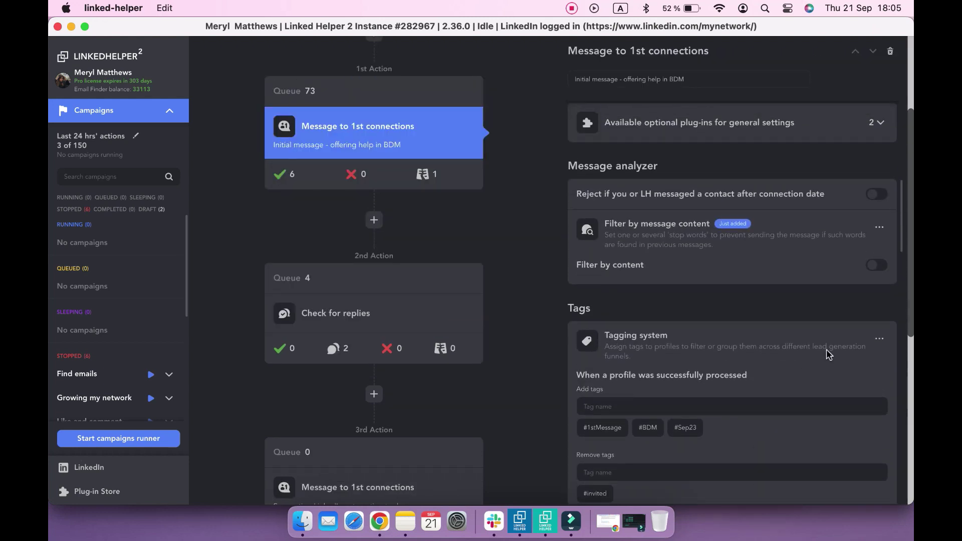
click(879, 267)
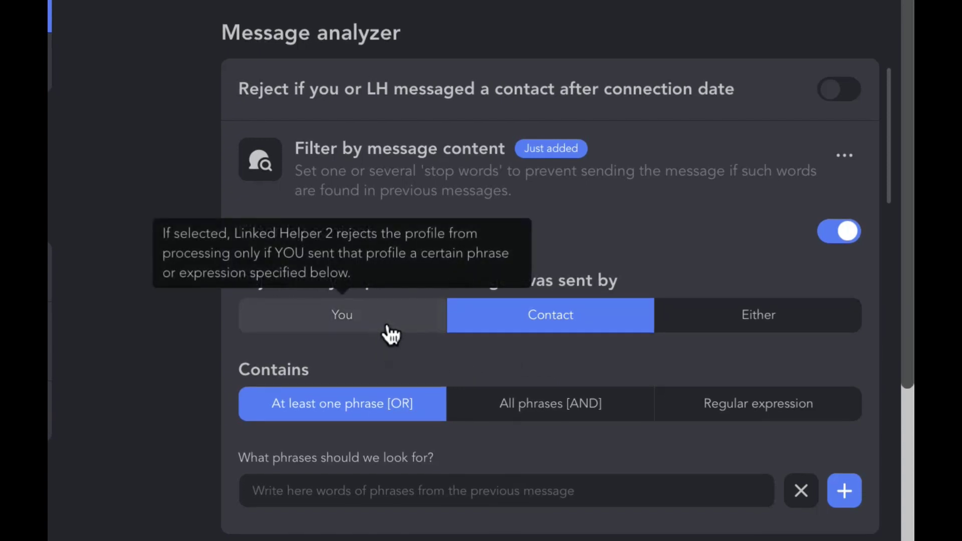
- Try the You and Either sender options and the All phrases [AND] and Regular expression matching modes of the content filter
click(387, 324)
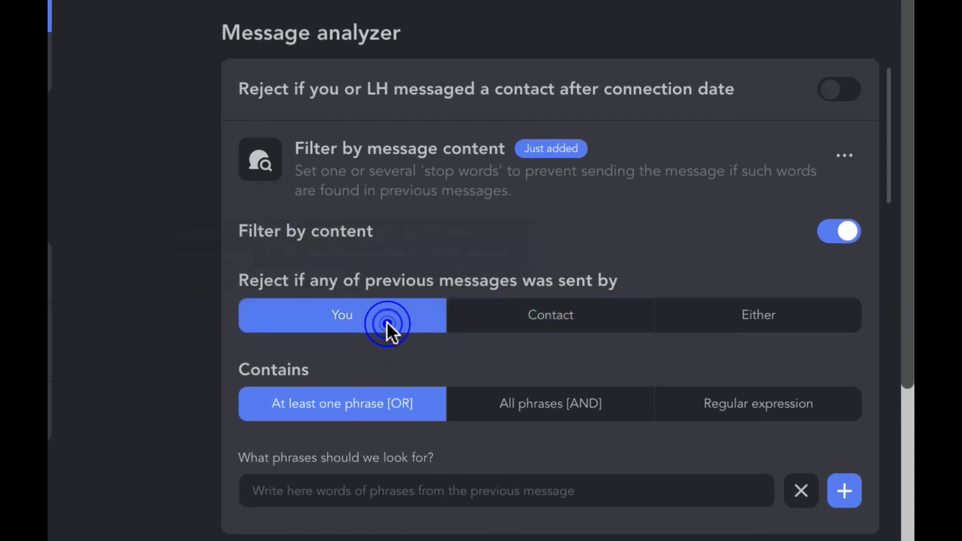
click(799, 320)
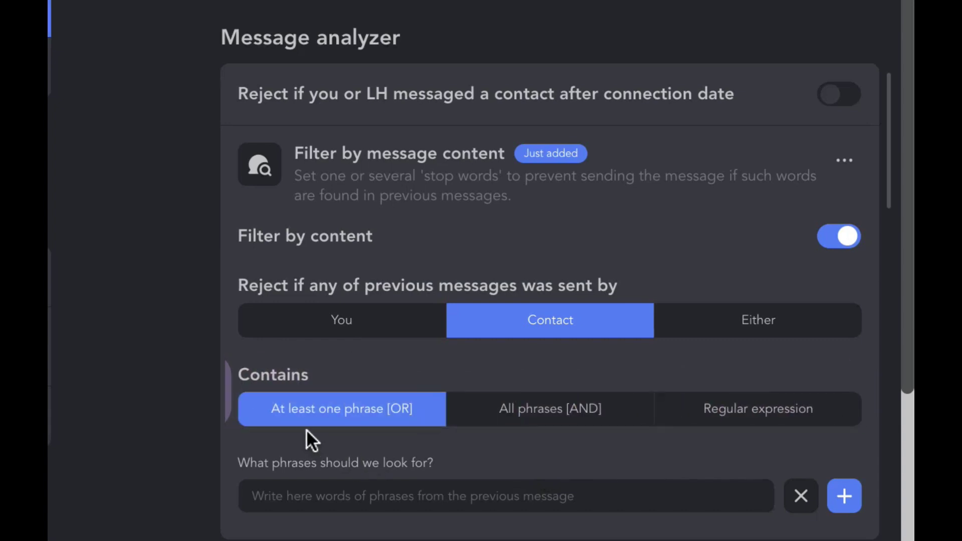
click(635, 410)
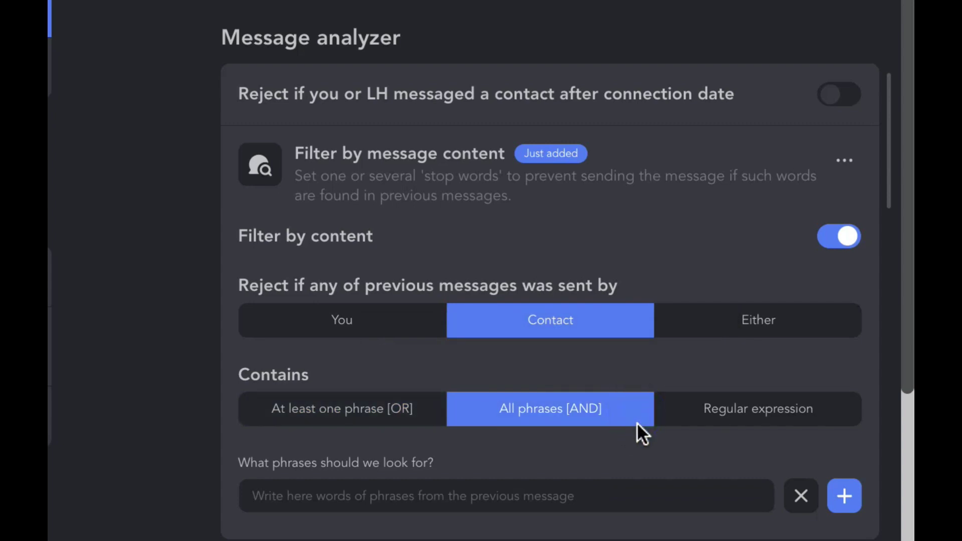
click(744, 424)
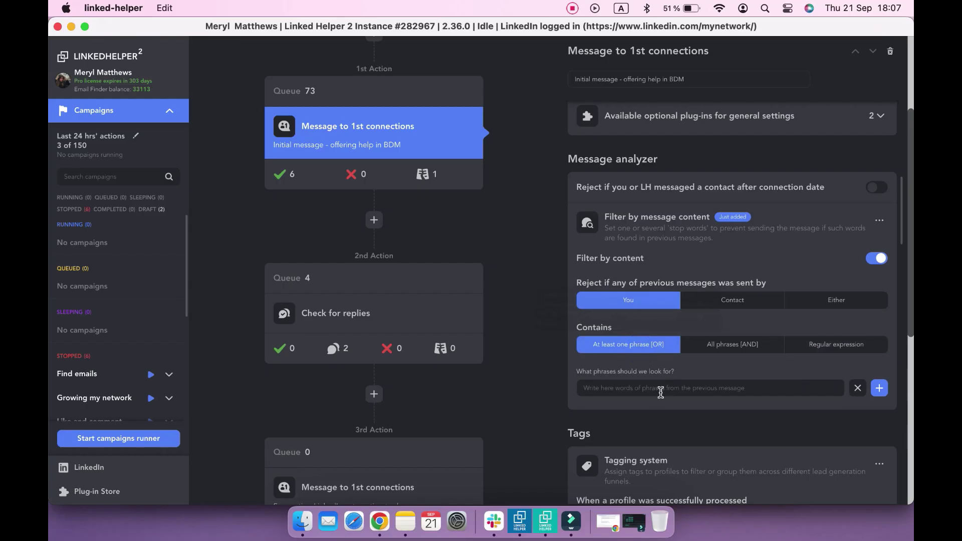
- Enter the content filter's stop phrases "Thank you for accepting my invitation" and "I would like to connect" for messages sent by You, matching at least one
text(Thank)
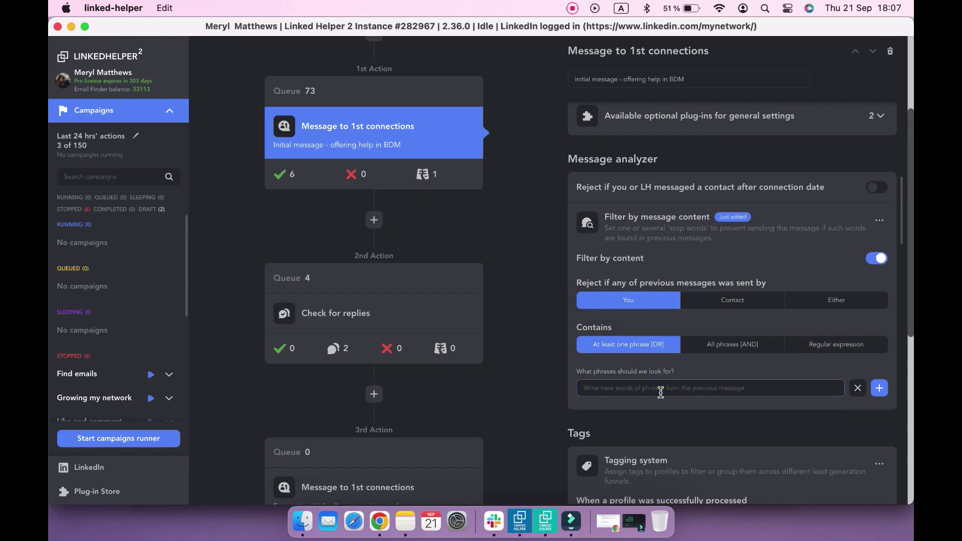
text( you for accepting my)
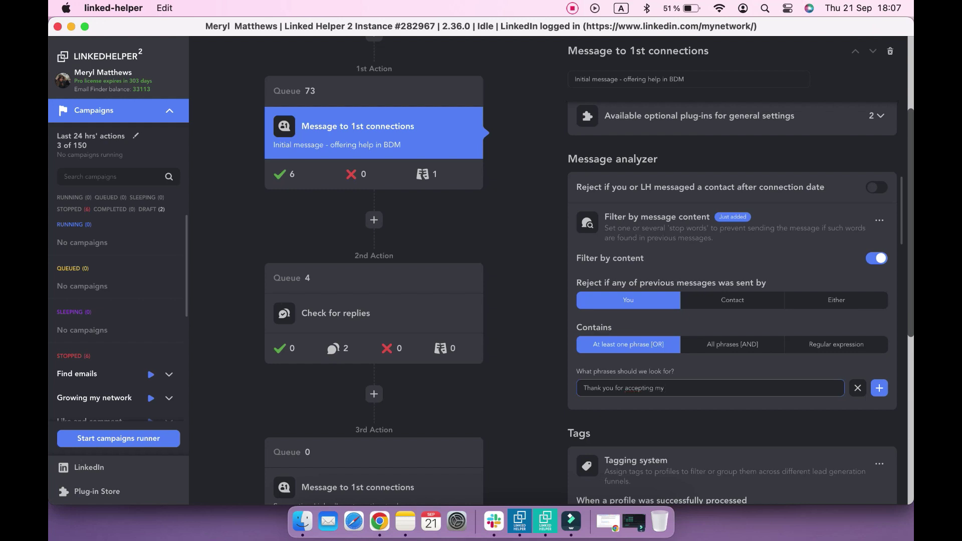
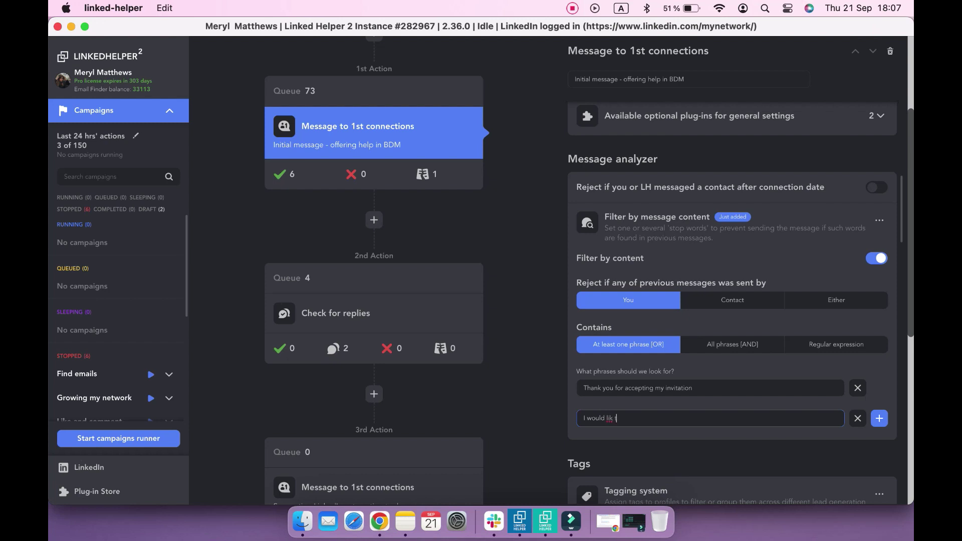
click(817, 442)
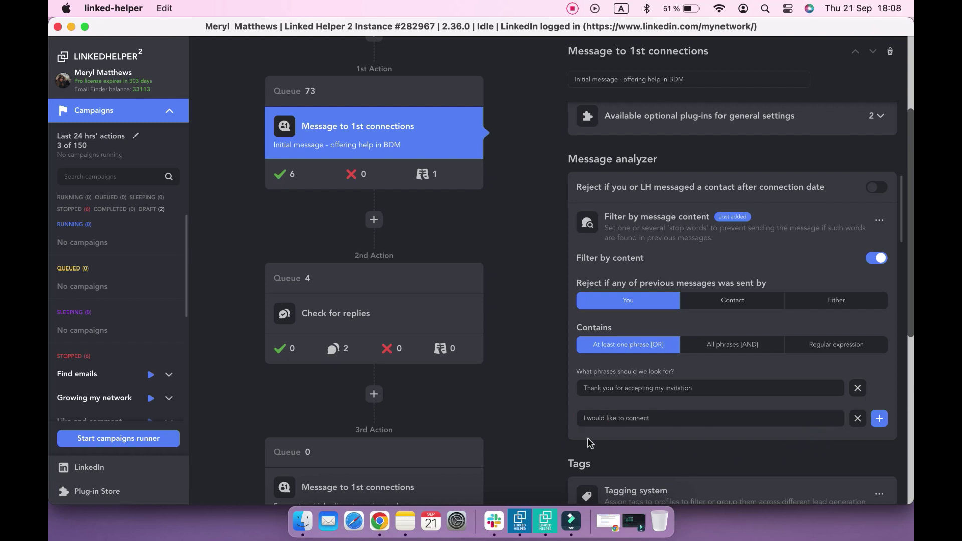
- Start the Messaging campaign with the first action's content filter enabled
scroll(601, 221, up, 10)
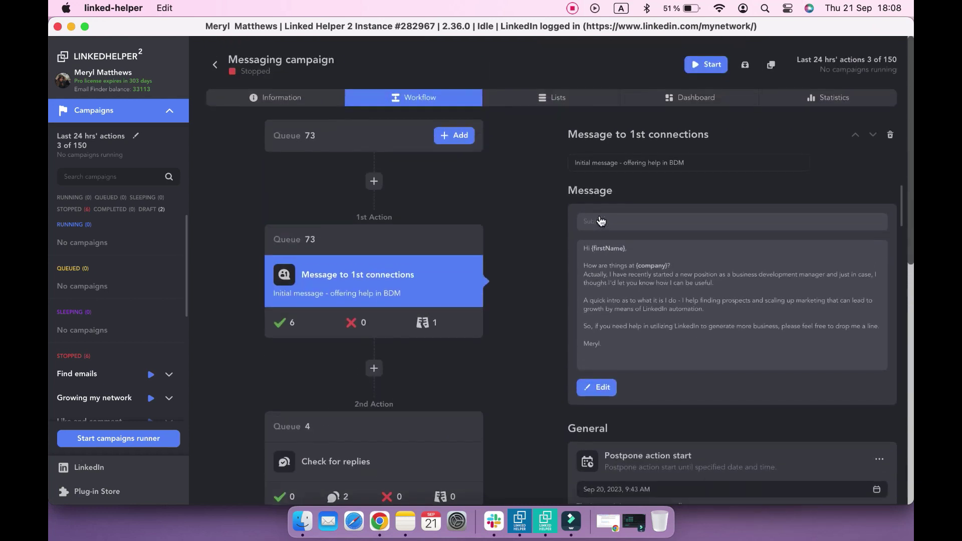
click(691, 64)
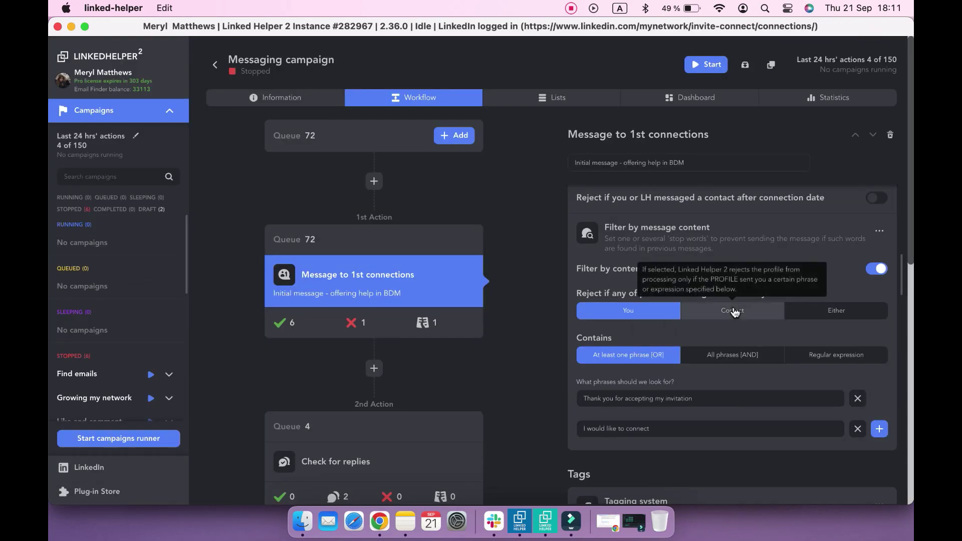
- Switch the content filter to messages sent by Contact, matching All phrases [AND], and clear both existing stop phrases
click(733, 311)
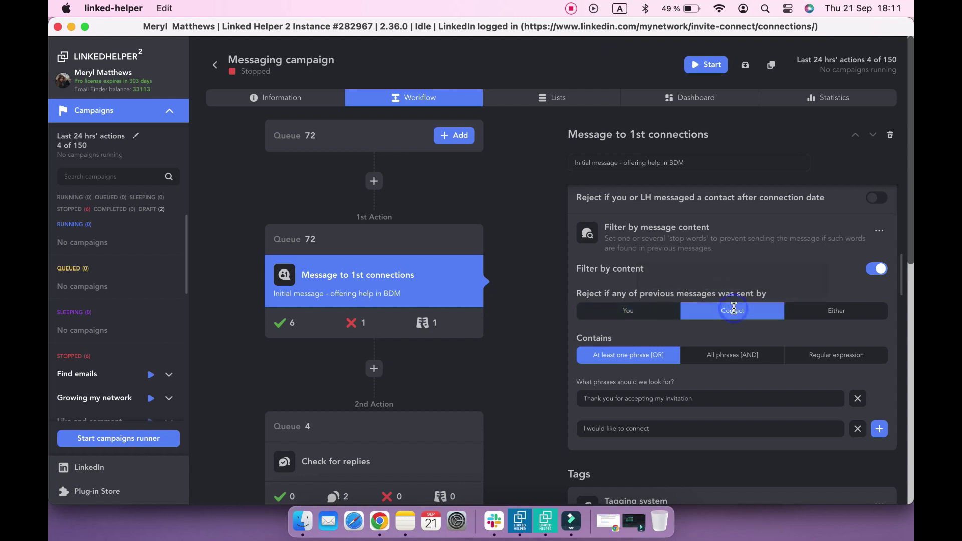
click(764, 363)
click(858, 399)
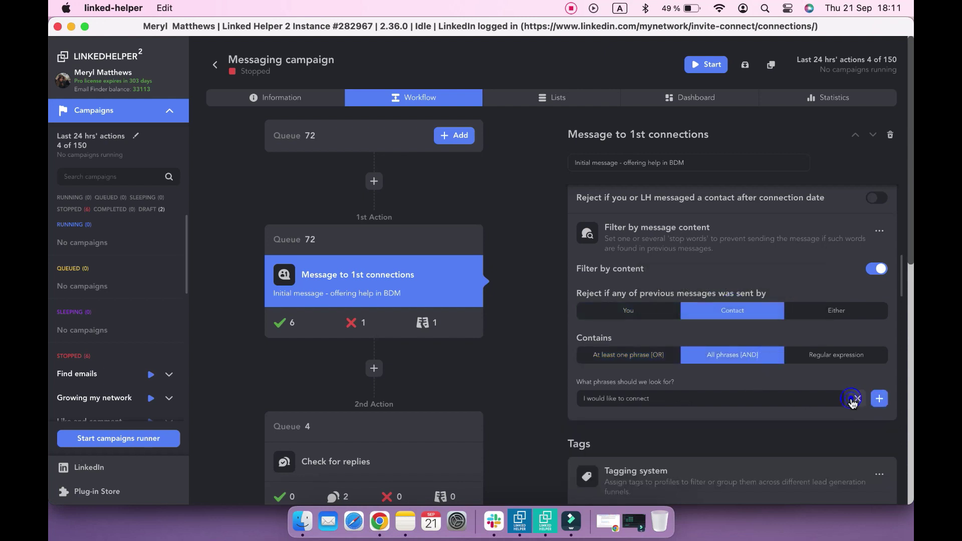
click(858, 398)
- Enter the content filter's stop phrases "I hope you're doing well" and "hop on a call"
click(603, 386)
text(I hope you're doing well)
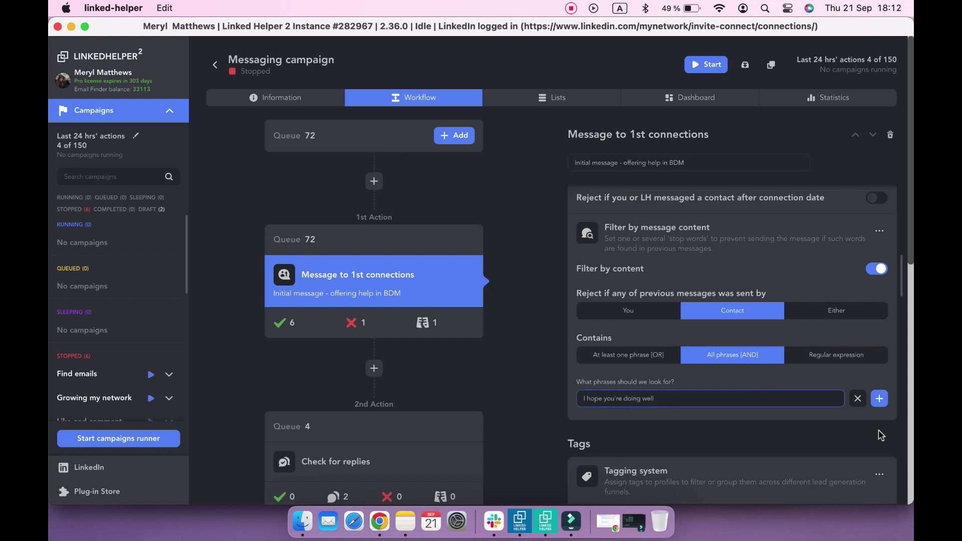
click(880, 398)
text(hop)
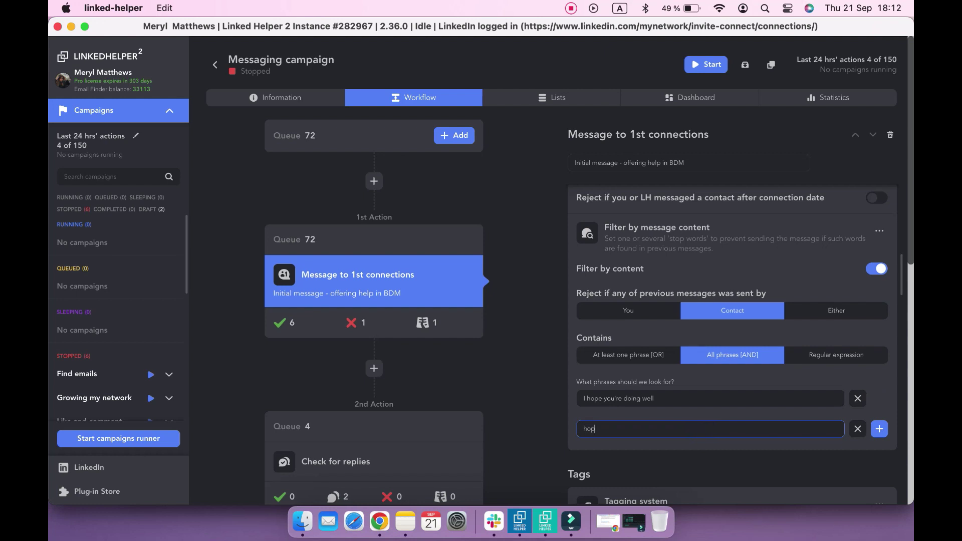
text( on a cal)
click(754, 463)
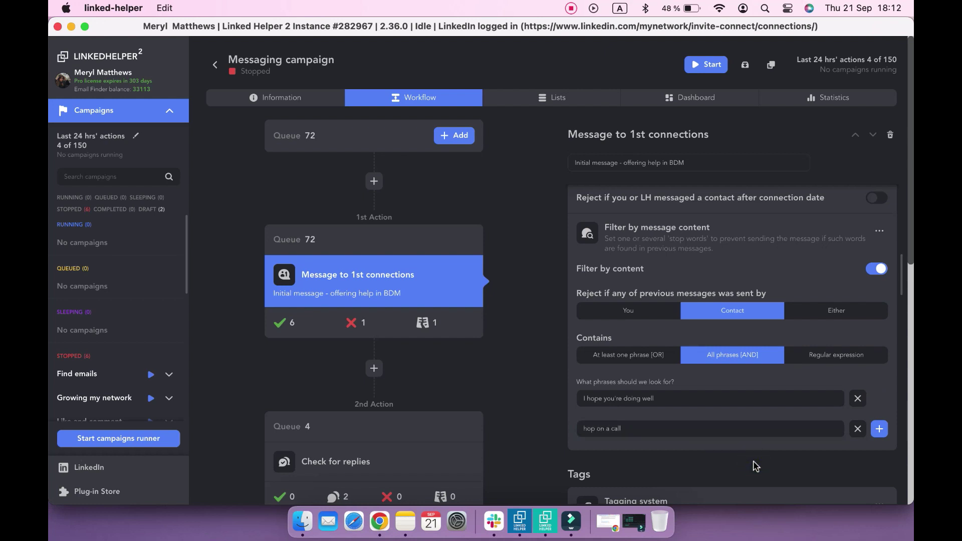
- Run the Messaging campaign, stop the campaigns runner, and open the first action's failed profiles
click(690, 72)
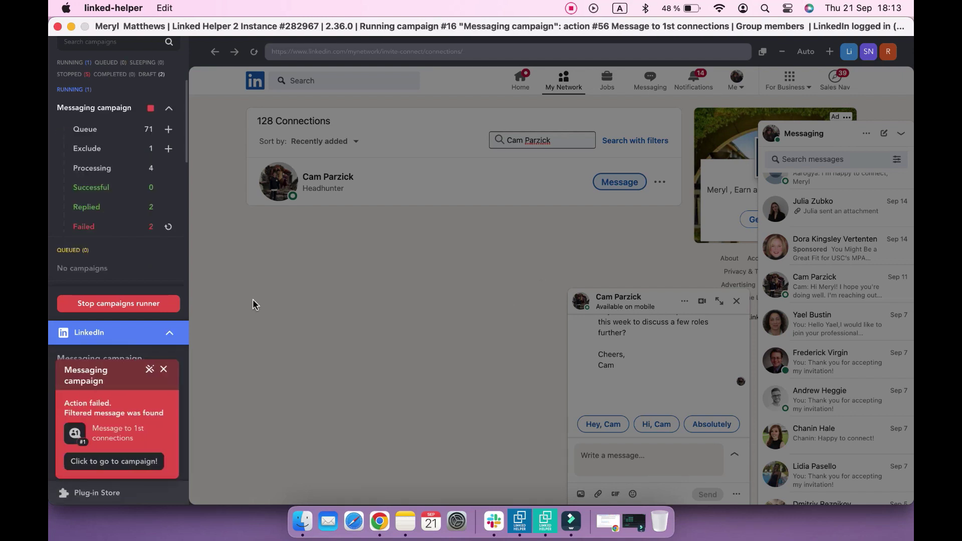
click(154, 308)
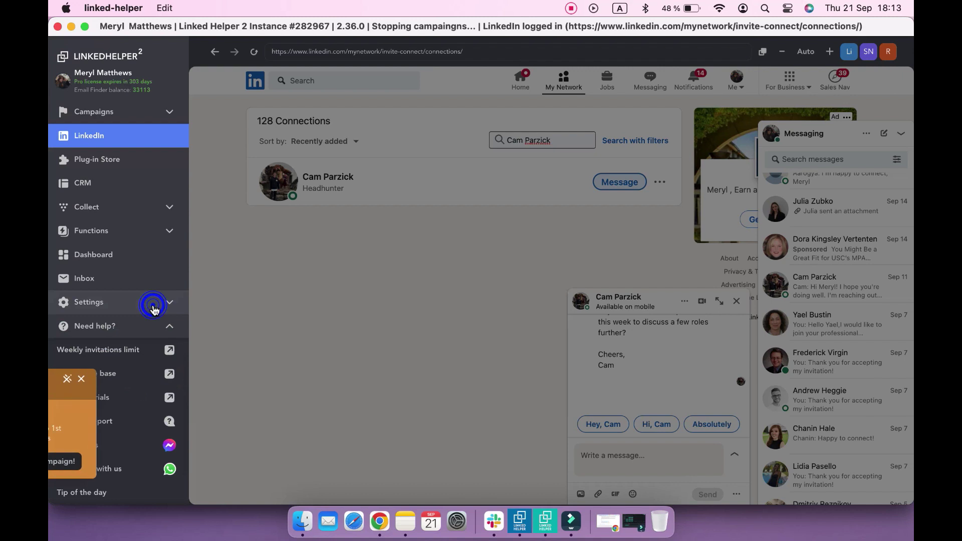
click(719, 302)
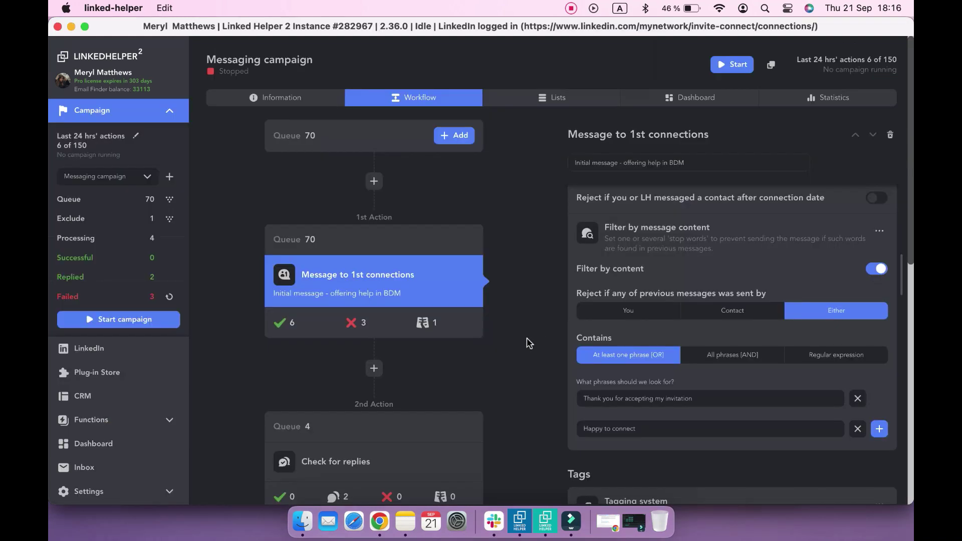
click(358, 324)
mouse_move(363, 327)
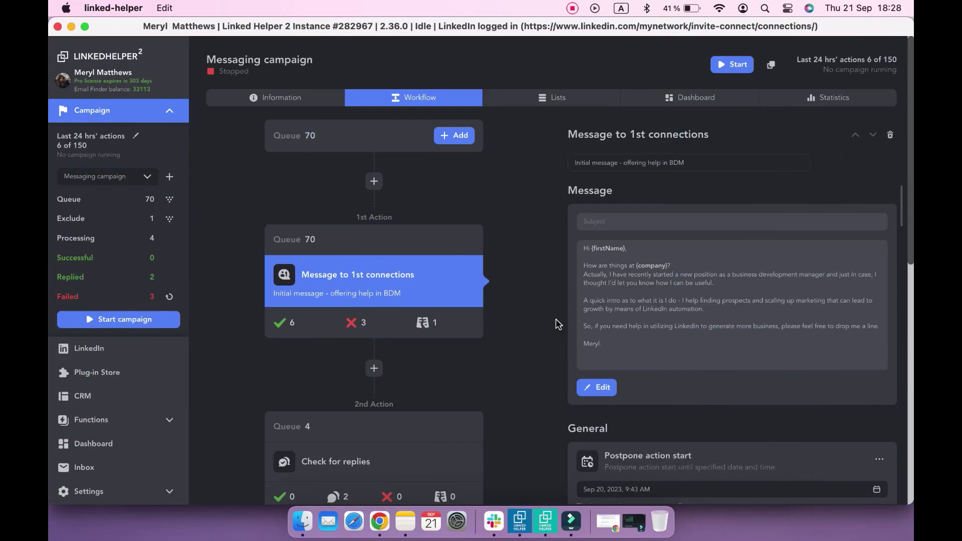
- Open the first action's message in the template editor and install the Conditional IF-THEN-ELSE operator plug-in
click(676, 351)
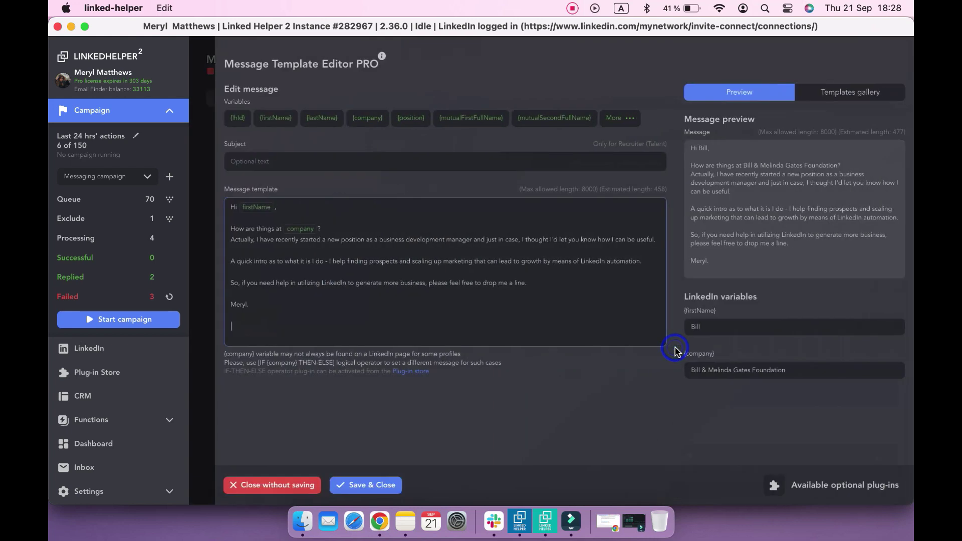
click(579, 359)
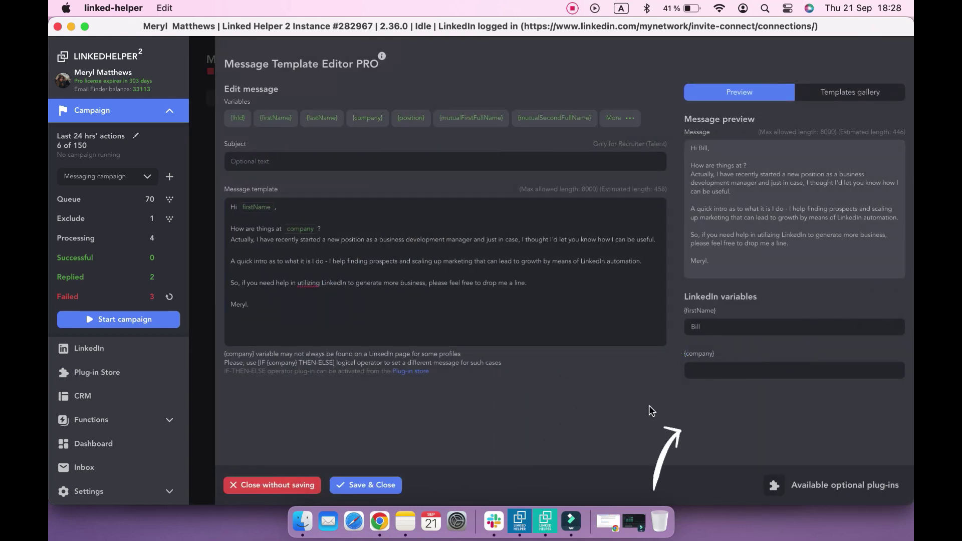
click(773, 489)
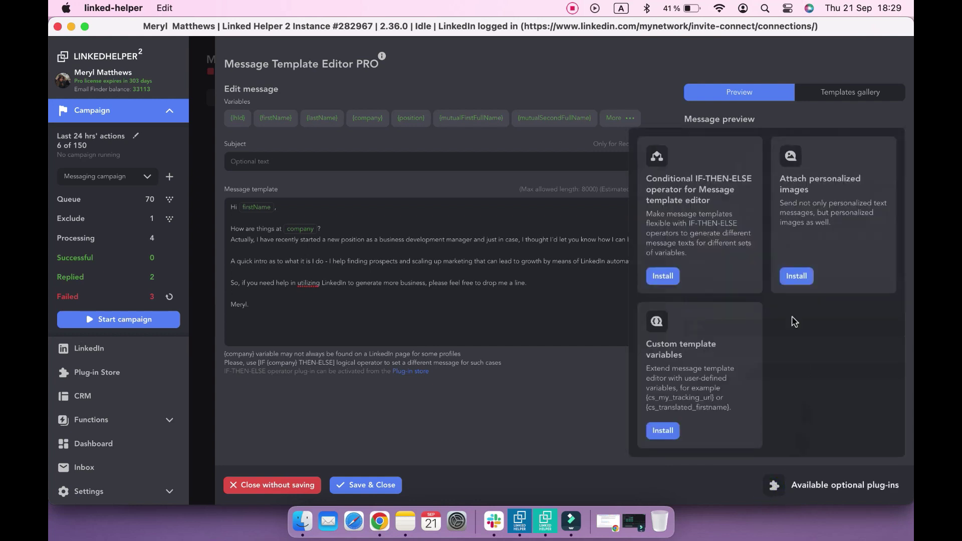
click(672, 282)
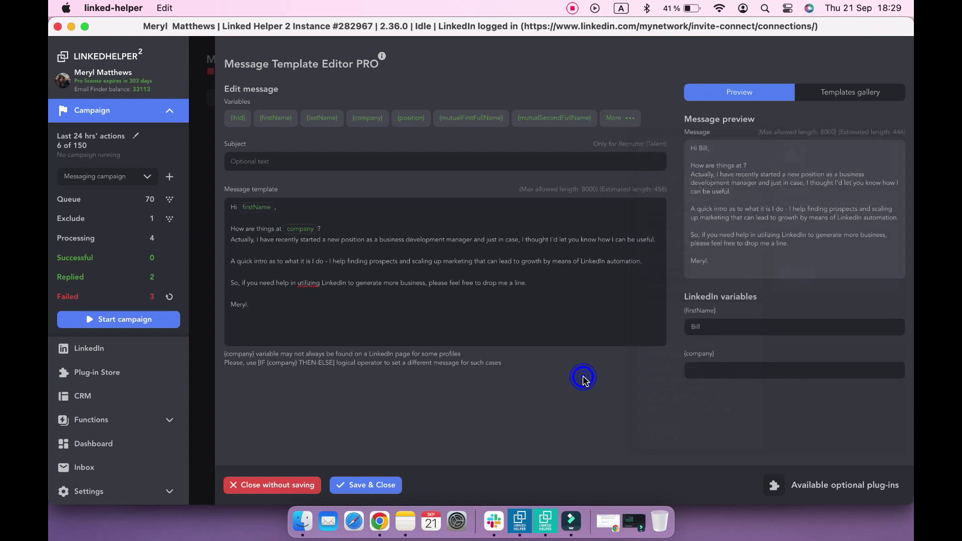
- Clear the {company} preview value to check how the message reads for a profile without a company
click(571, 341)
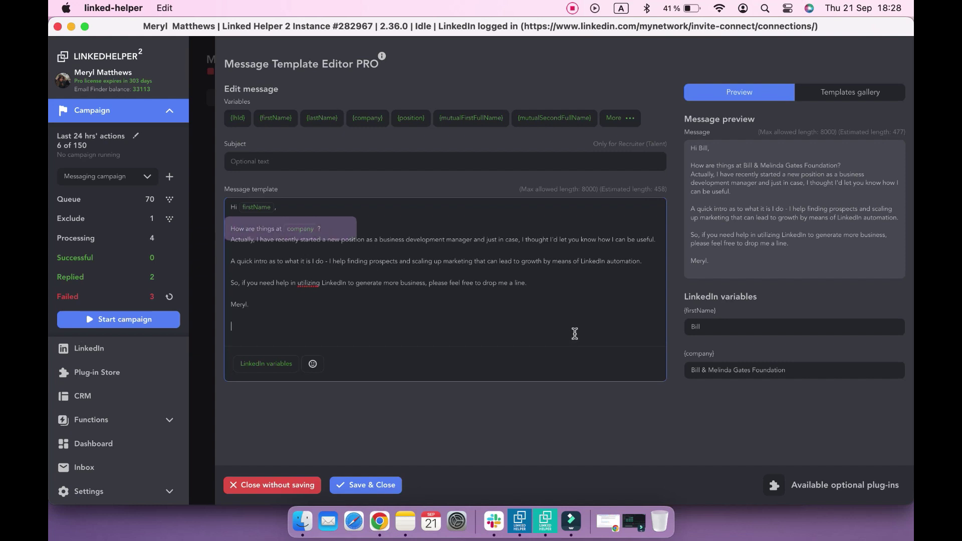
click(691, 368)
triple_click(708, 370)
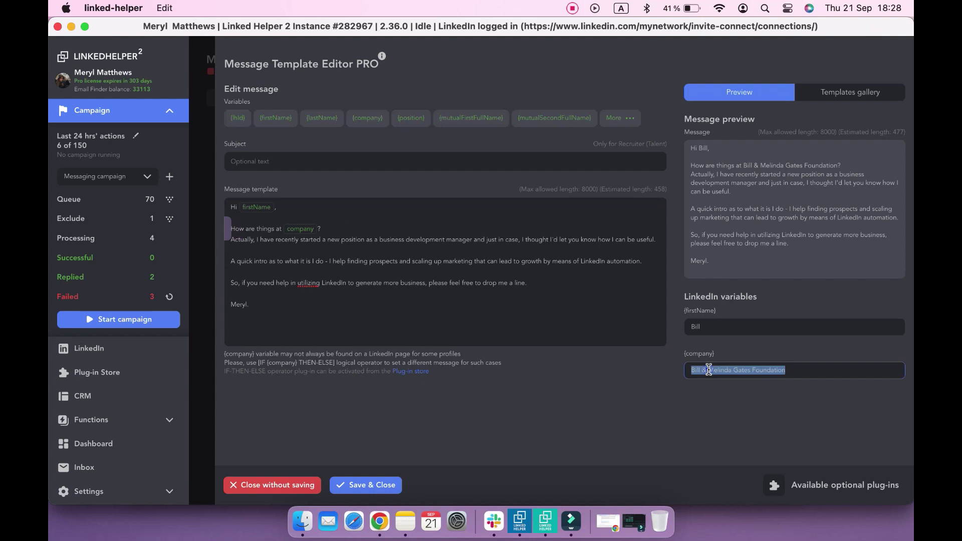
key(BackSpace)
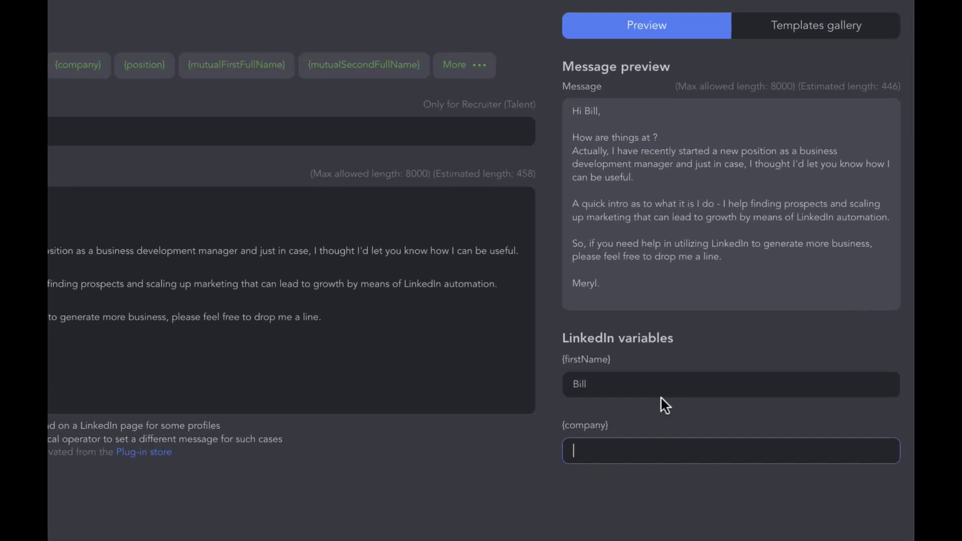
click(659, 410)
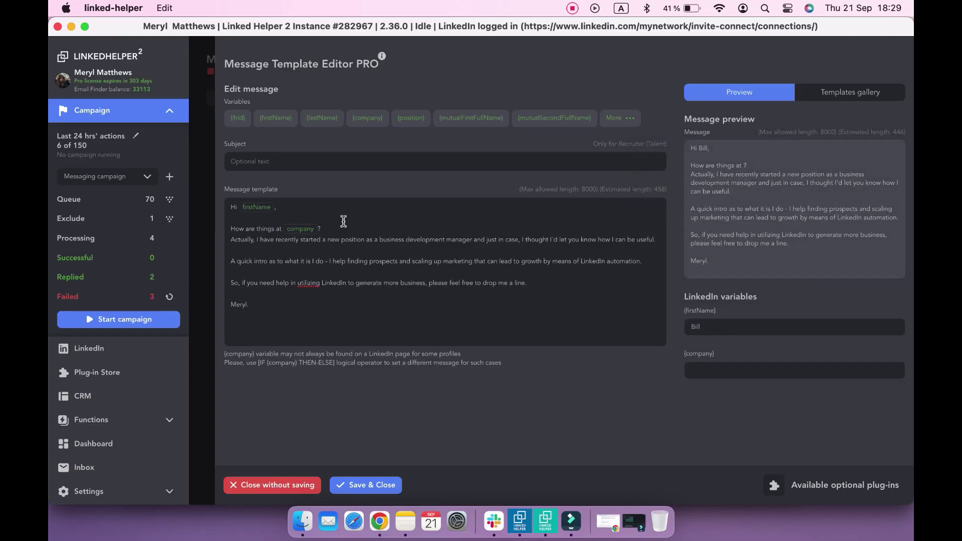
- Insert an IF-THEN-ELSE operator after the greeting line with the {company} variable as its IF condition
click(342, 227)
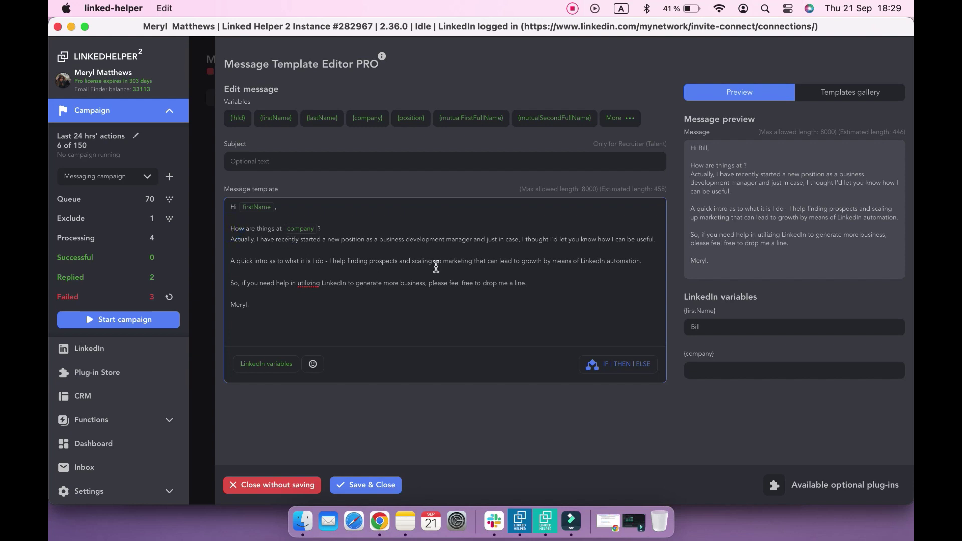
click(609, 368)
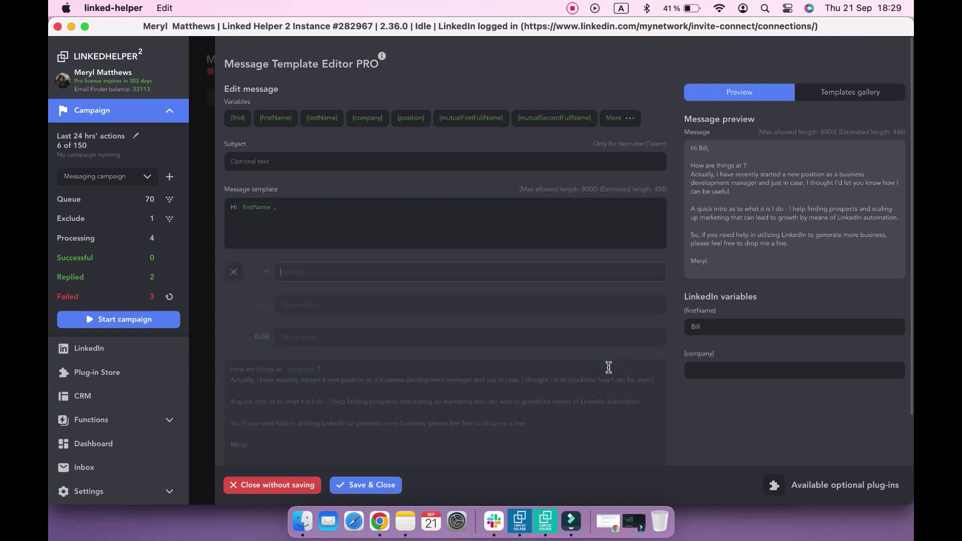
click(360, 277)
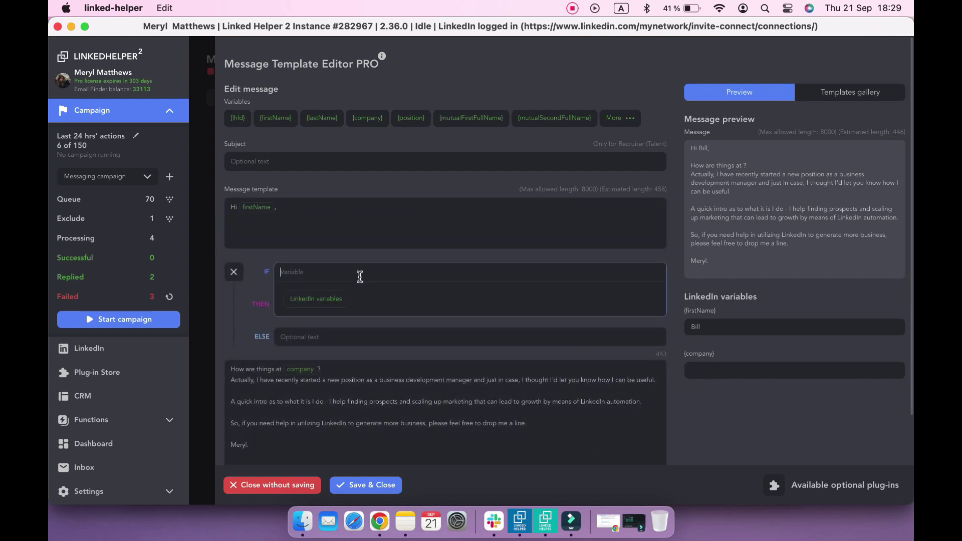
click(326, 300)
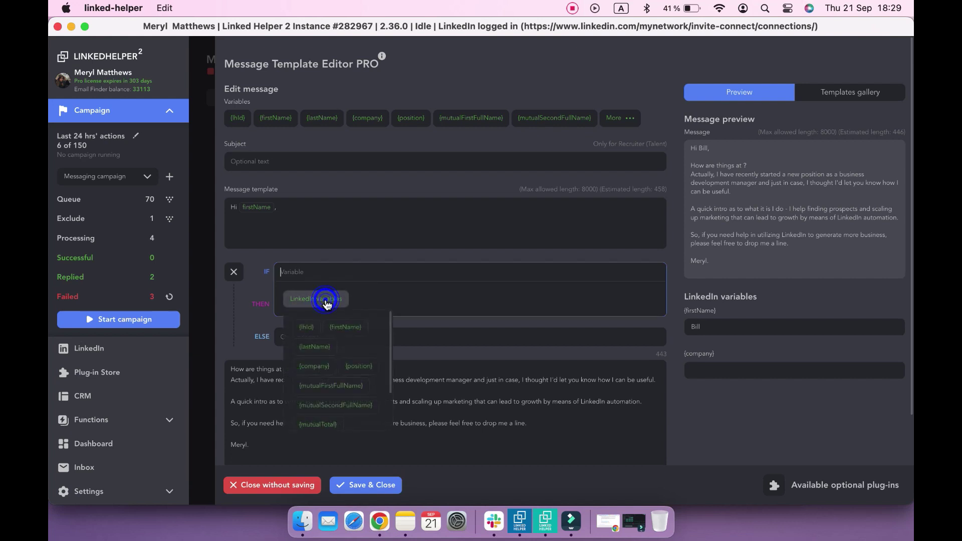
click(322, 366)
- Set the THEN text to "How are things at {company}?" and the ELSE text to "I hope you're doing well."
click(423, 307)
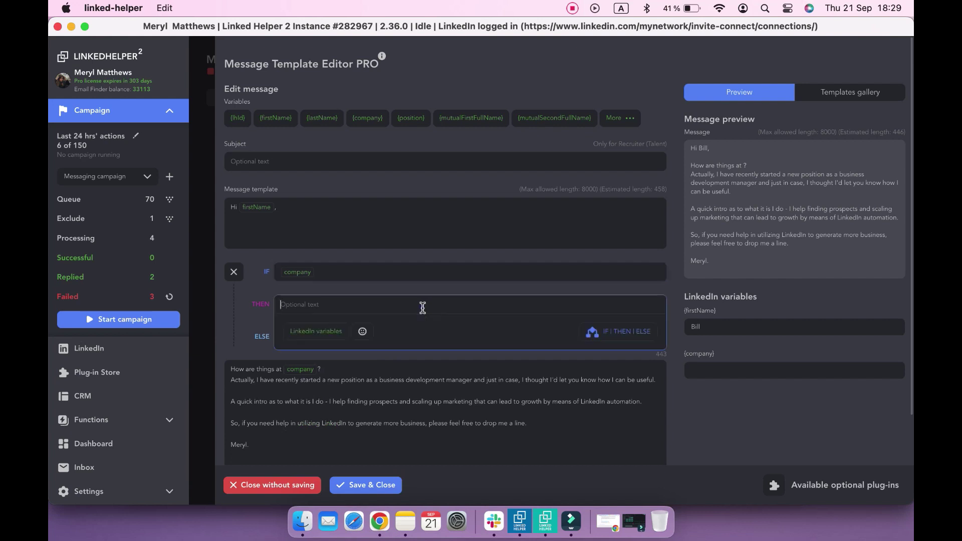
text(How are things at)
click(351, 331)
click(318, 256)
click(453, 350)
text(I hope you're doing well.)
click(477, 320)
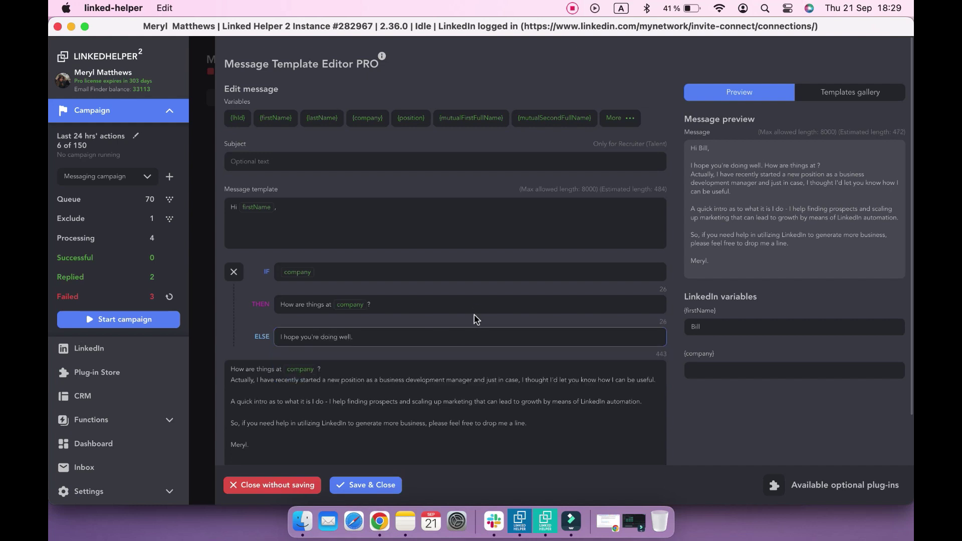
- Remove the duplicate company question from the text below the operator and insert a blank line before "Actually"
click(468, 318)
click(219, 284)
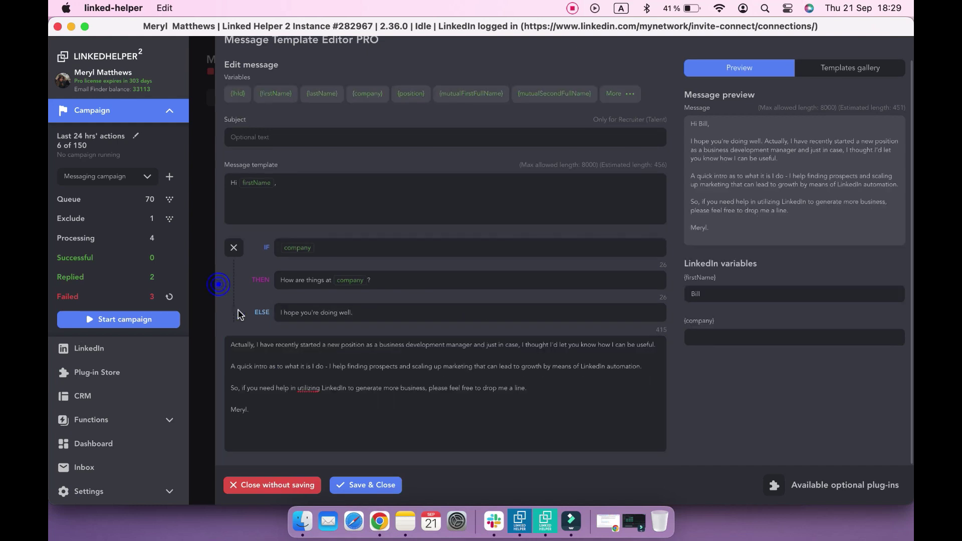
click(231, 346)
key(Return)
key(Return)
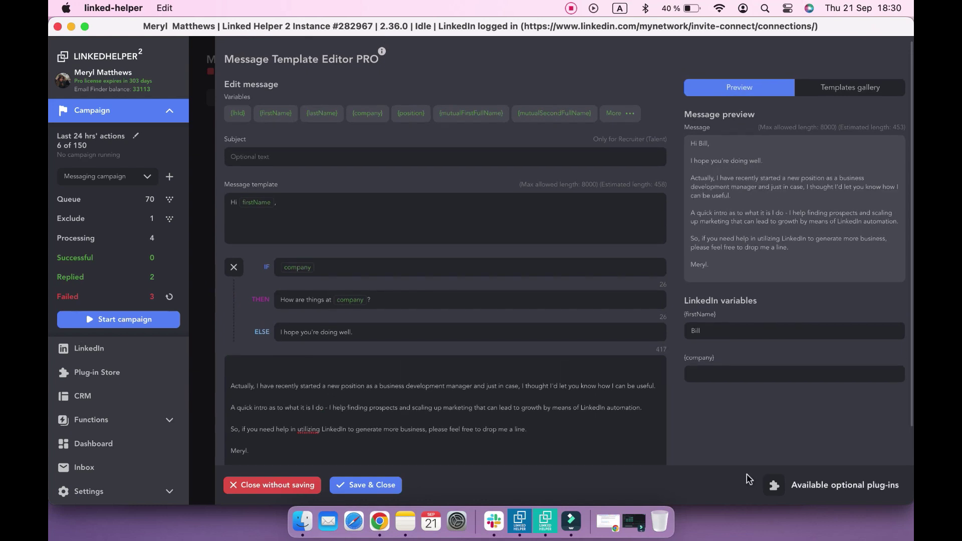
- Preview the message's THEN text by setting the {company} preview value to Amazon
scroll(552, 413, down, 2)
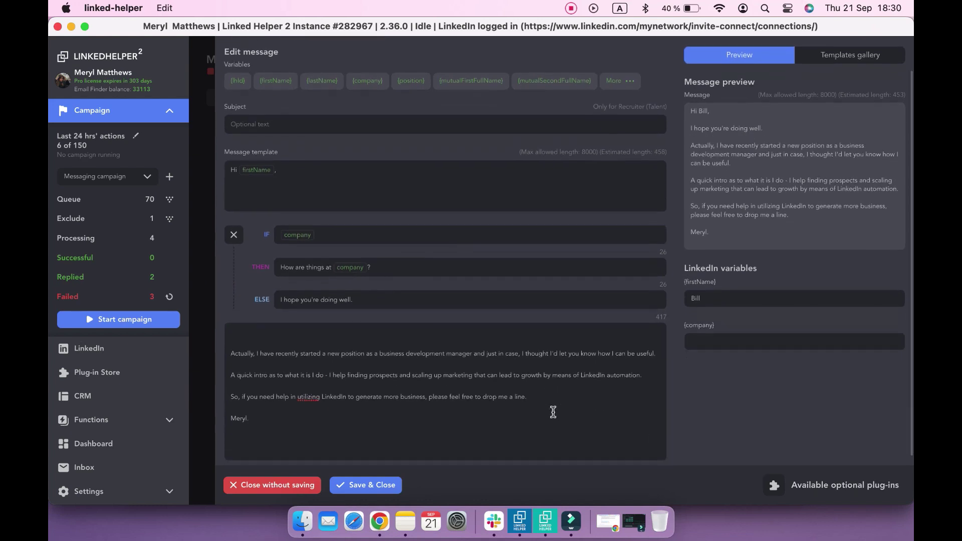
click(747, 341)
text(Amazon)
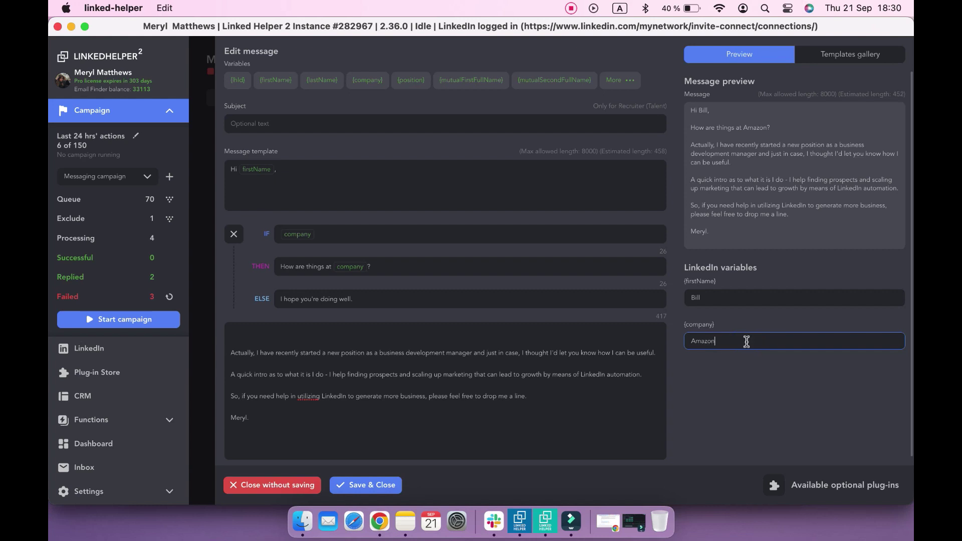
click(760, 369)
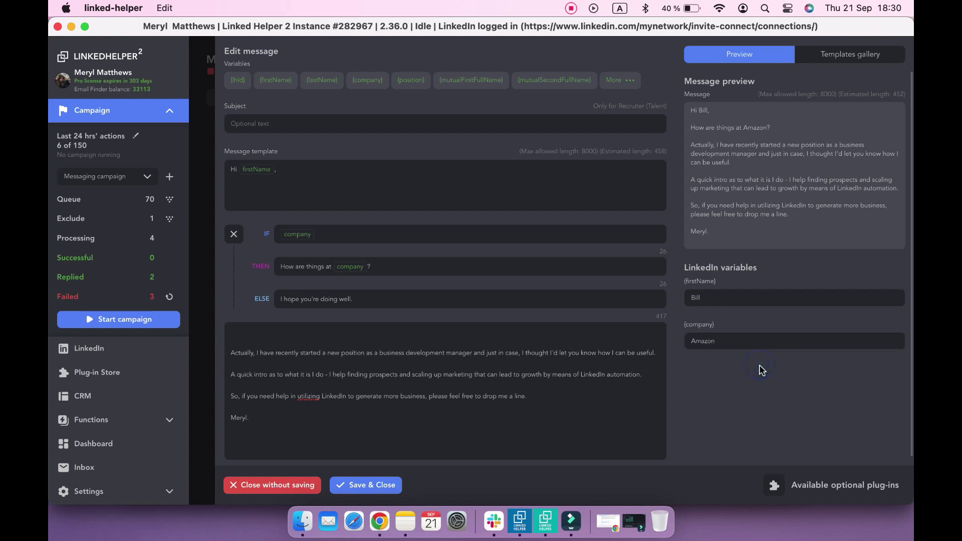
scroll(760, 370, up, 1)
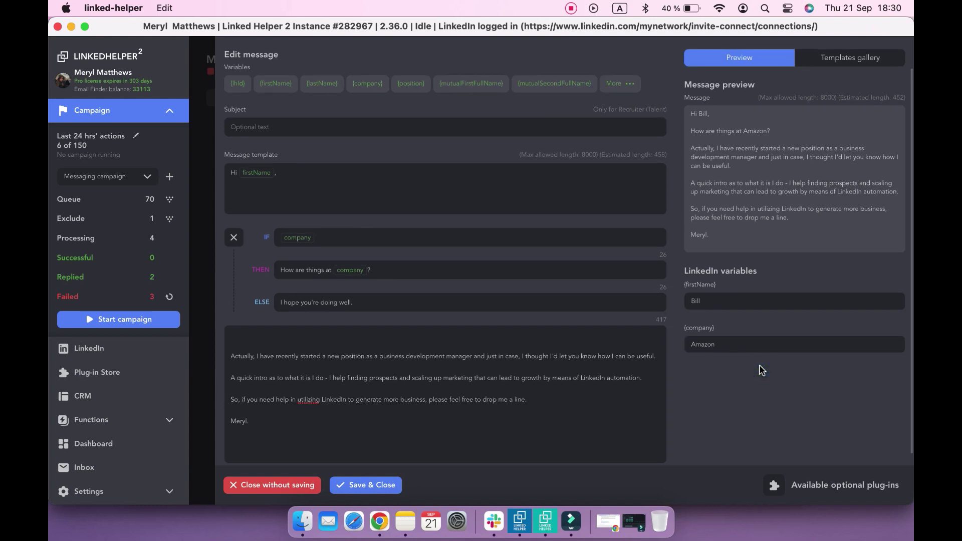
- Empty the {company} preview value again to preview the message's ELSE text
click(737, 347)
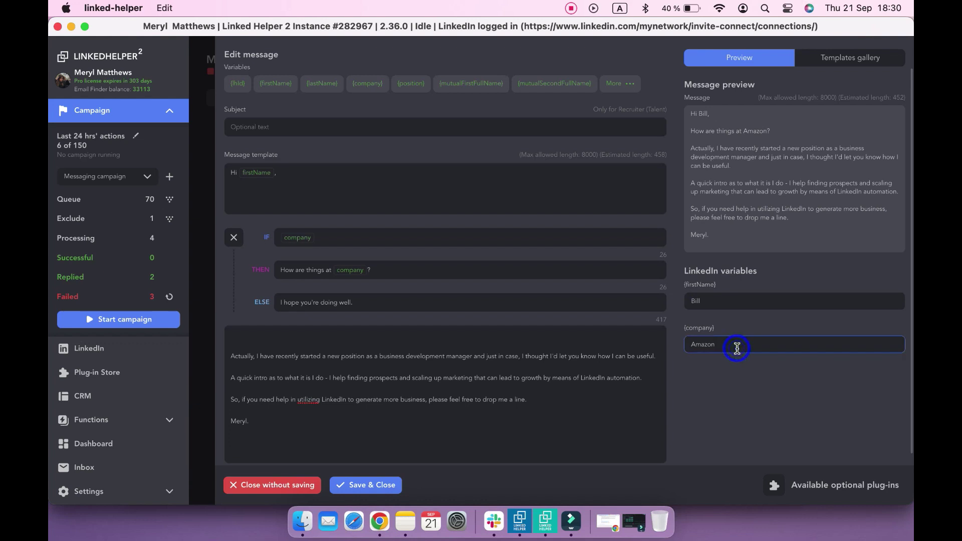
key(BackSpace)
key(BackSpace)
key(BackSpace)
key(BackSpace)
key(BackSpace)
click(717, 407)
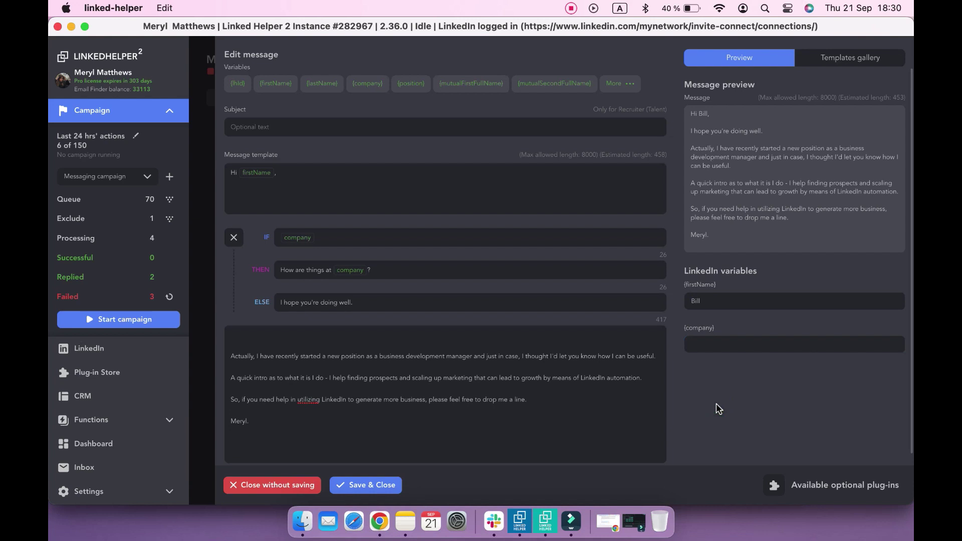
- Save the conditional message template, and install the Custom template variables plug-in from the LinkedIn automation message's editor
click(382, 488)
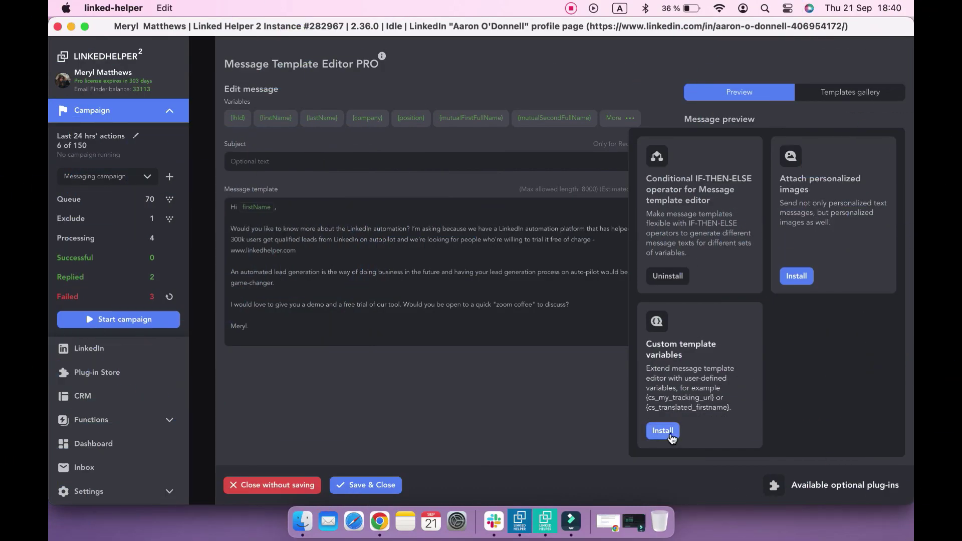
click(670, 434)
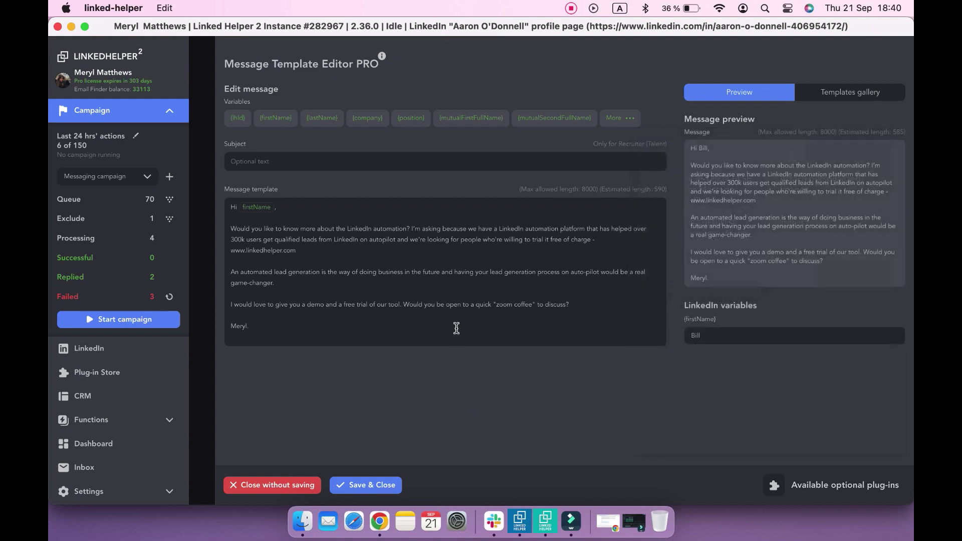
- Examine the additional LinkedIn variables offered in the message template editor, and close the editor with the template saved
click(457, 328)
click(617, 121)
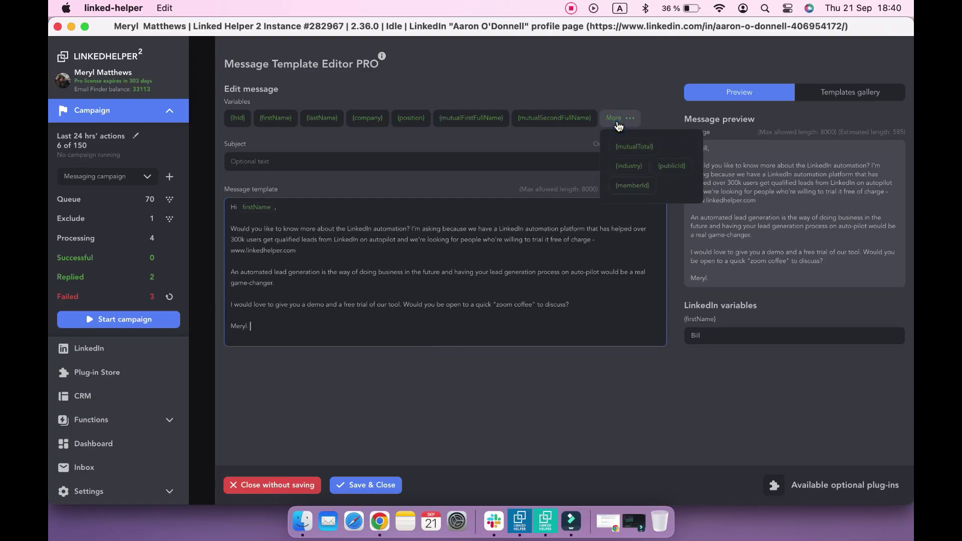
click(619, 124)
click(490, 404)
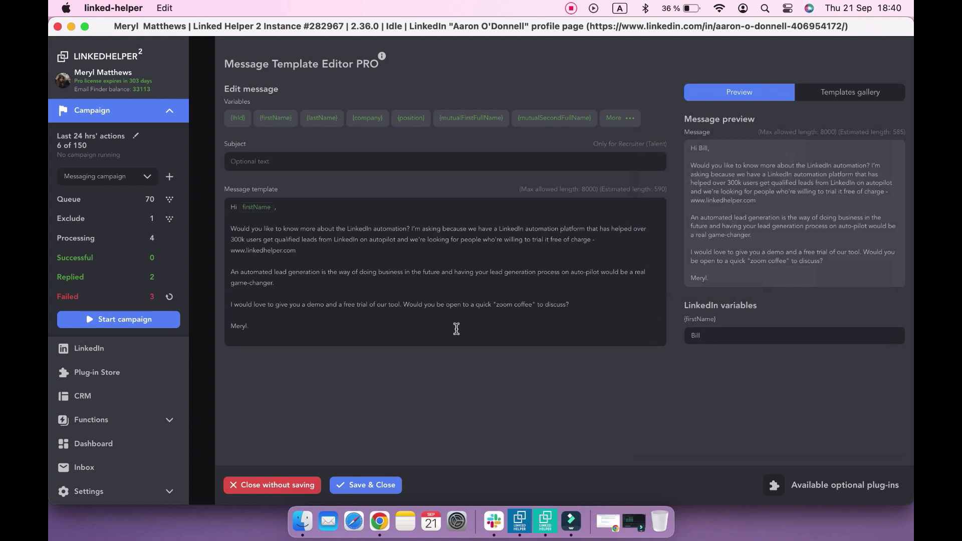
click(456, 329)
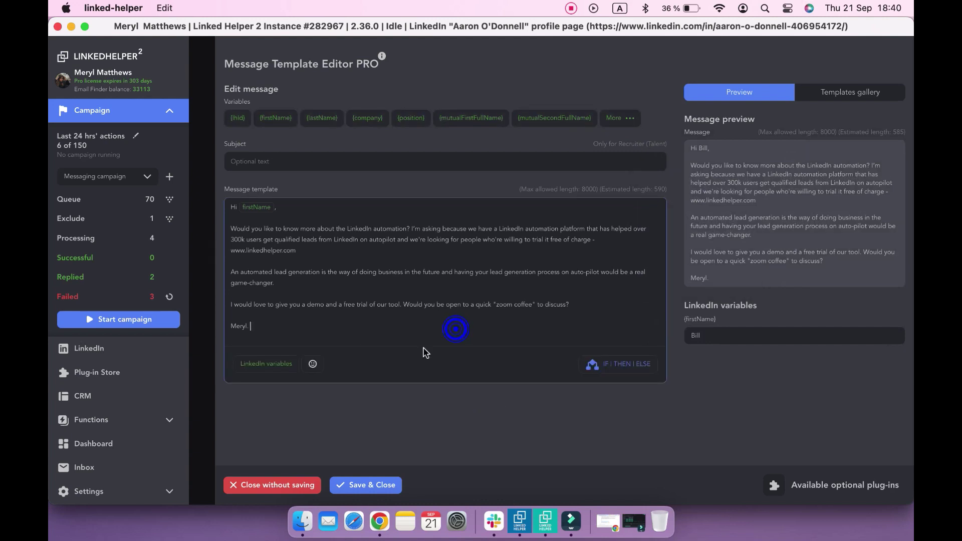
click(376, 486)
- Select all profiles in the campaign's queue list and open the CSV upload for custom variables
scroll(542, 357, up, 3)
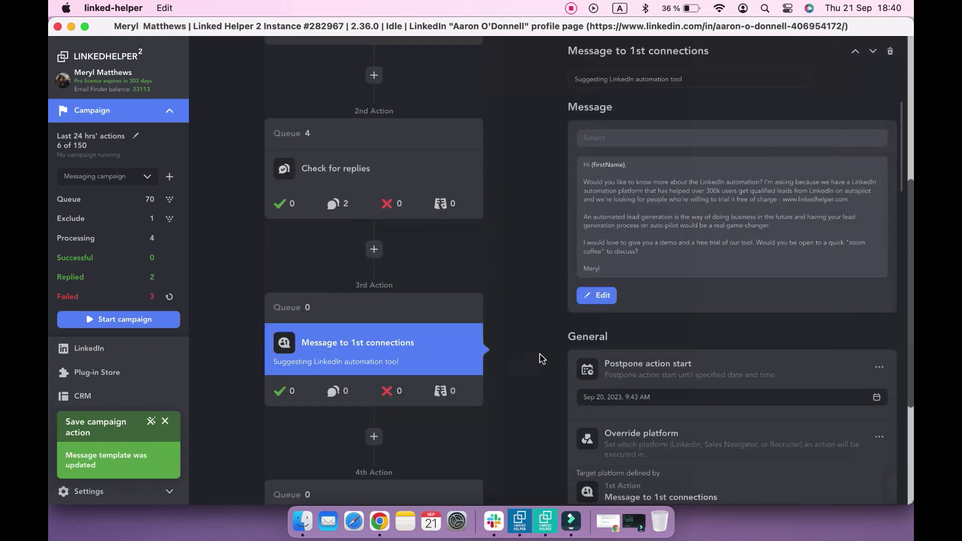
click(551, 98)
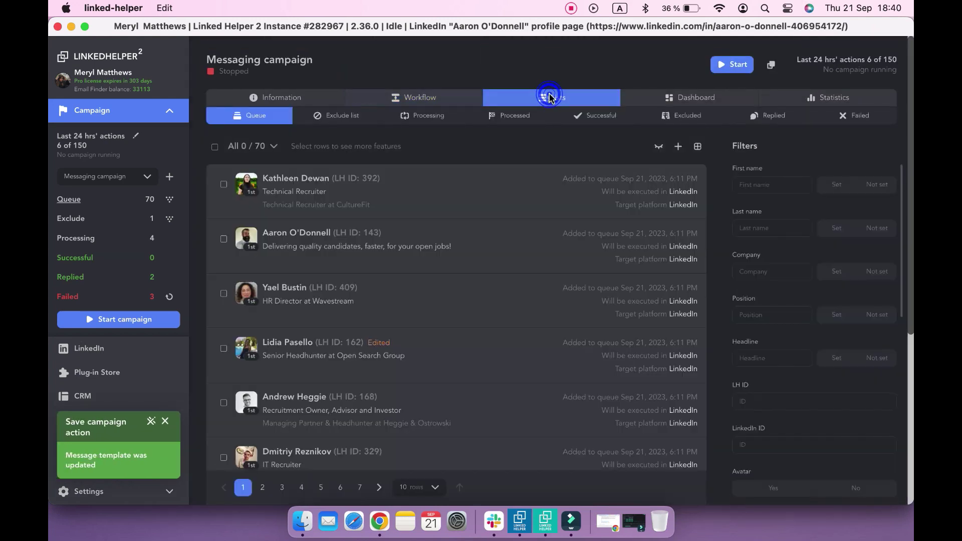
click(215, 146)
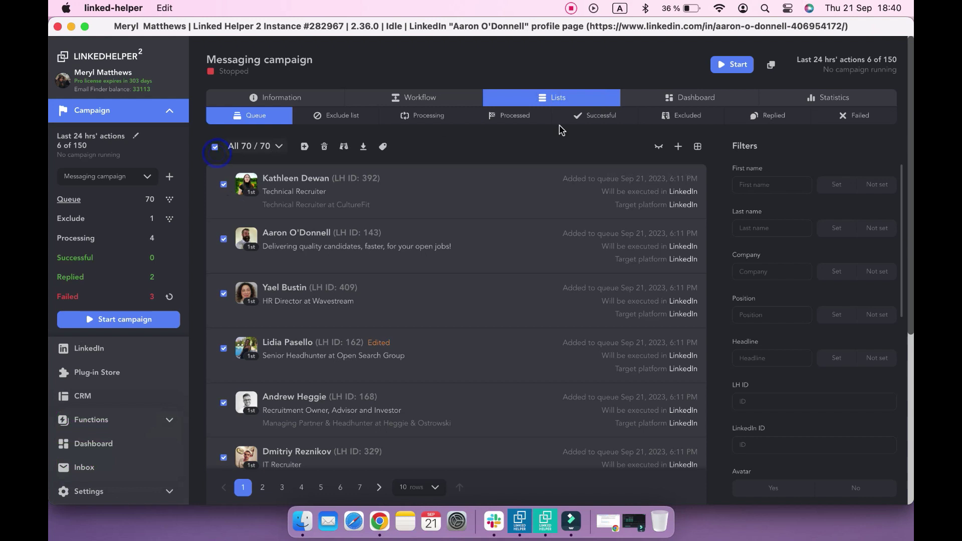
click(698, 146)
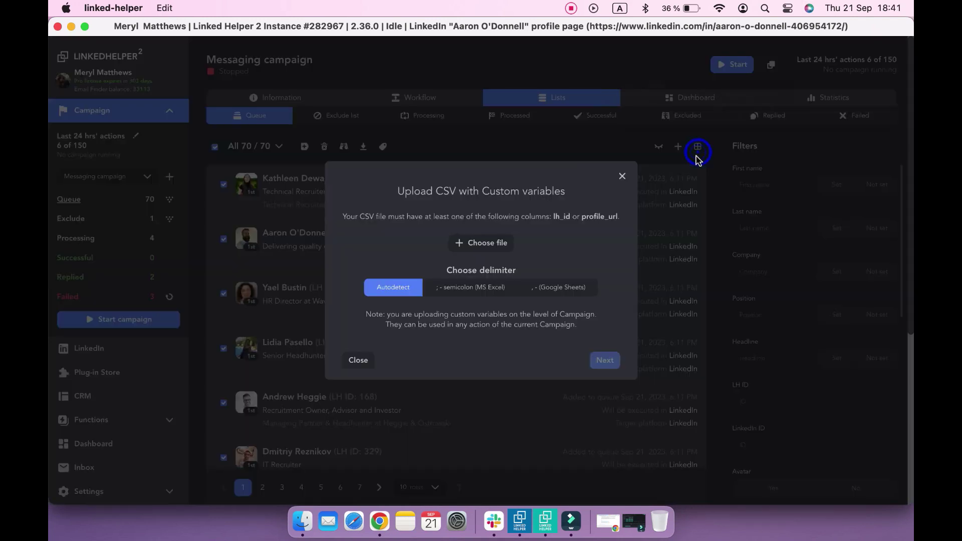
- Upload custom.csv from the LH2 folder with automatic delimiter detection, and review the custom variables on the queued profiles
click(492, 245)
click(419, 135)
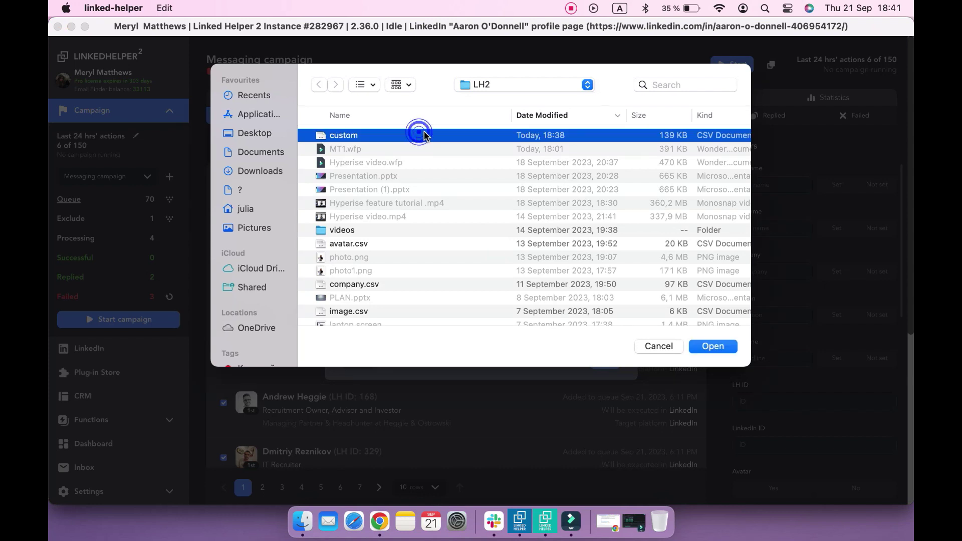
click(700, 346)
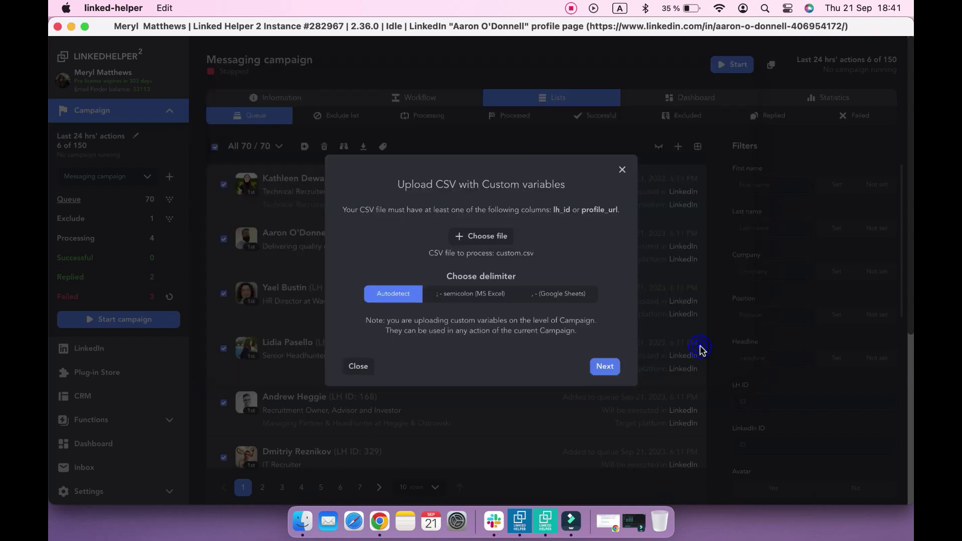
click(611, 367)
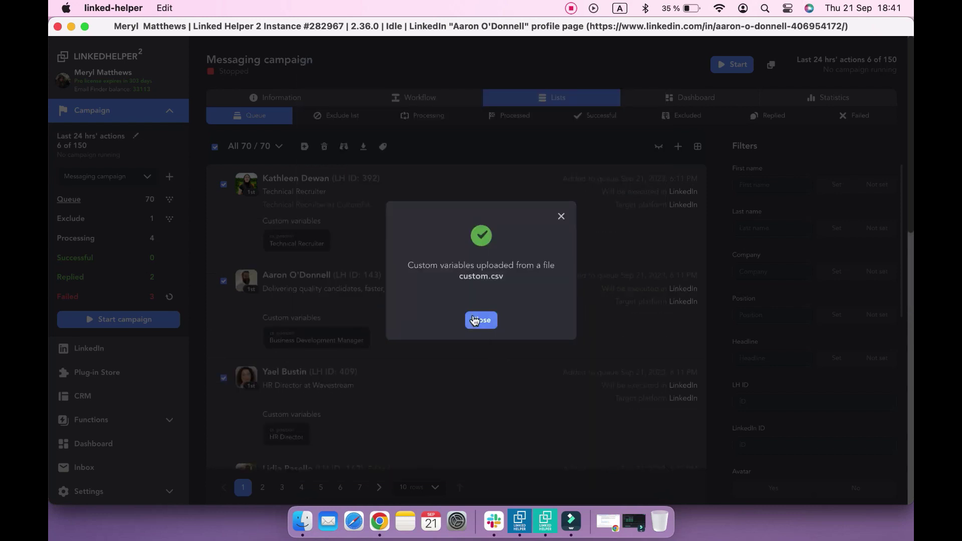
click(474, 318)
scroll(476, 320, down, 5)
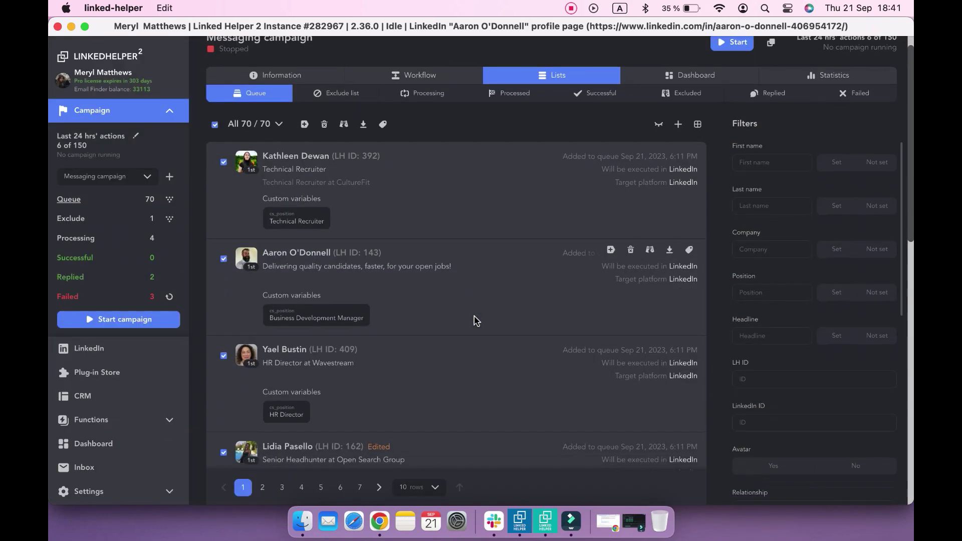
scroll(476, 321, down, 3)
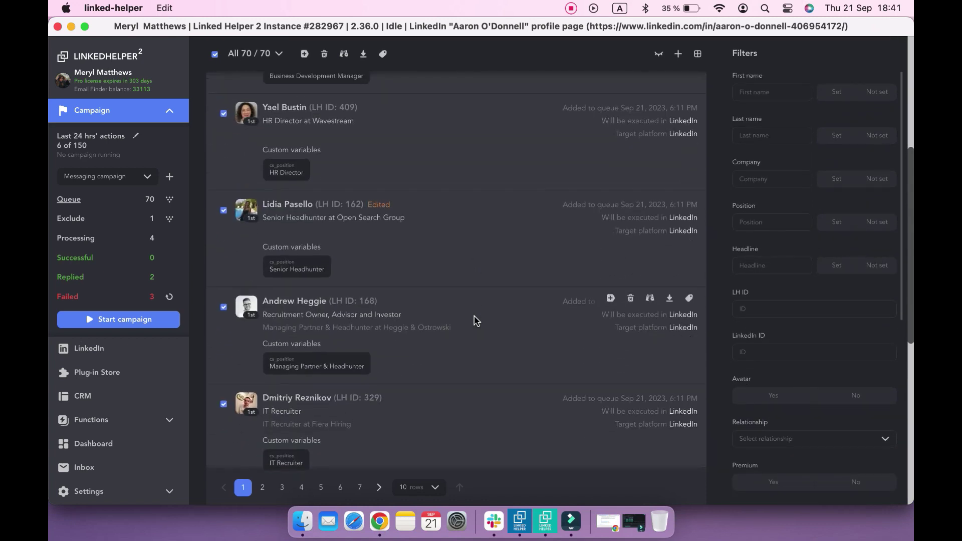
scroll(476, 320, up, 8)
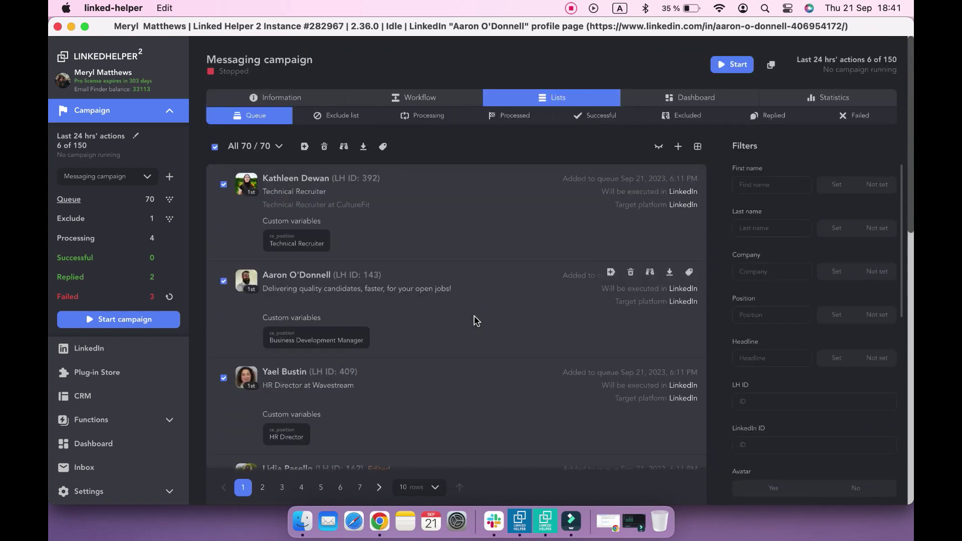
- In the third action's message, extend the sentence ending in "game-changer" with "for a" and the cs_position custom variable
click(369, 103)
scroll(522, 328, down, 3)
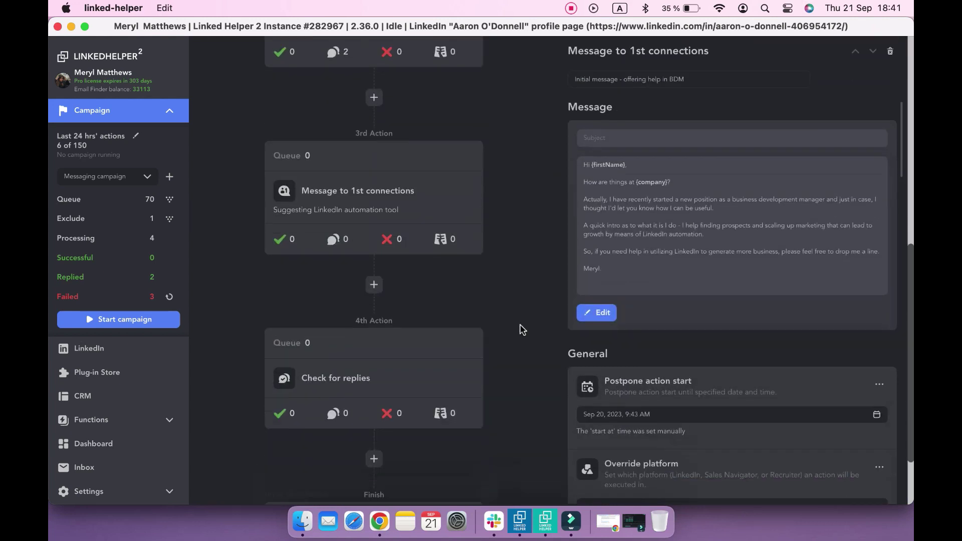
click(456, 204)
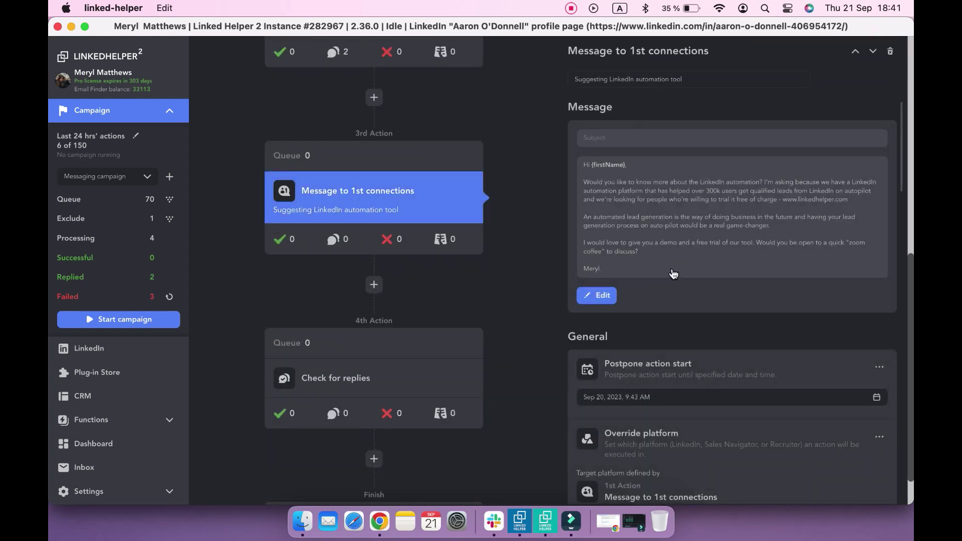
click(673, 273)
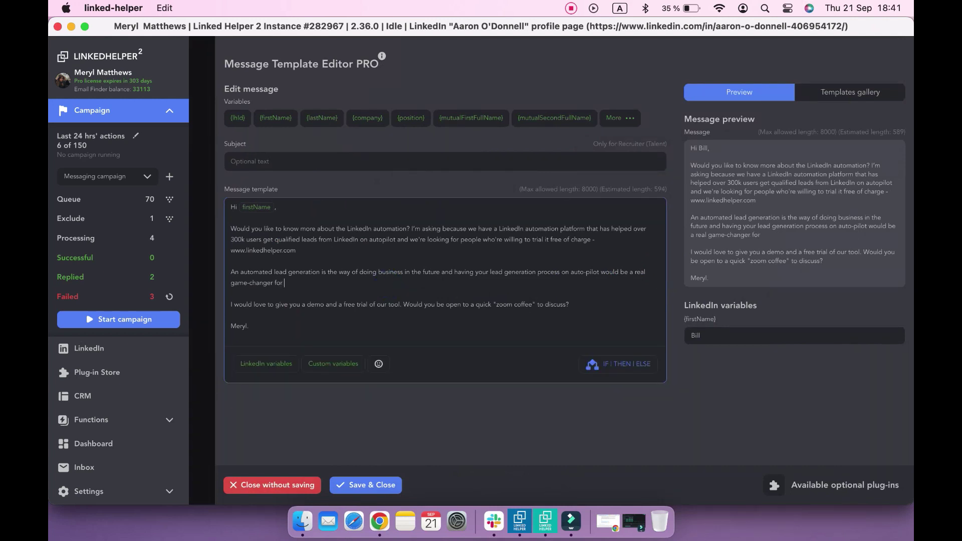
click(334, 364)
click(334, 392)
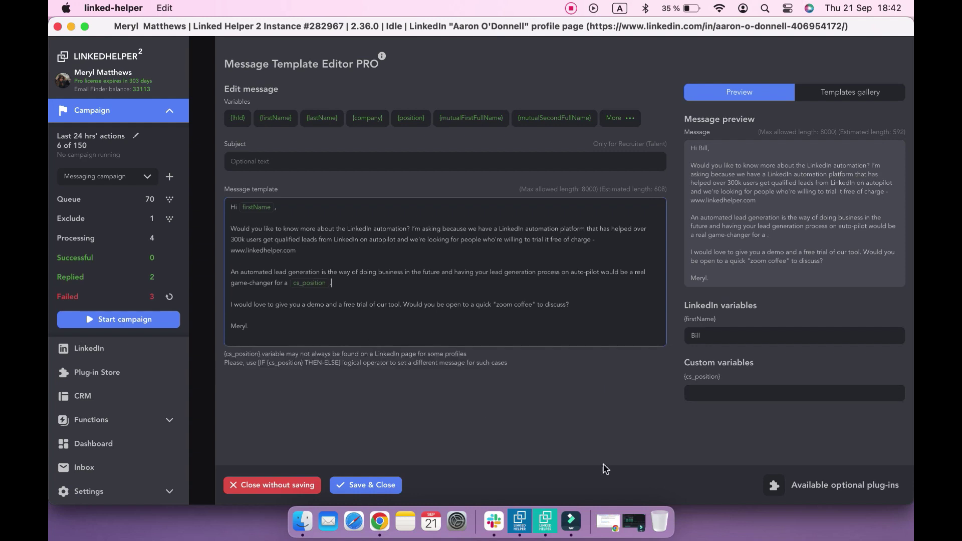
- Preview the message with the {cs_position} value set to Sales Representative, and replace that preview value with IT
click(755, 397)
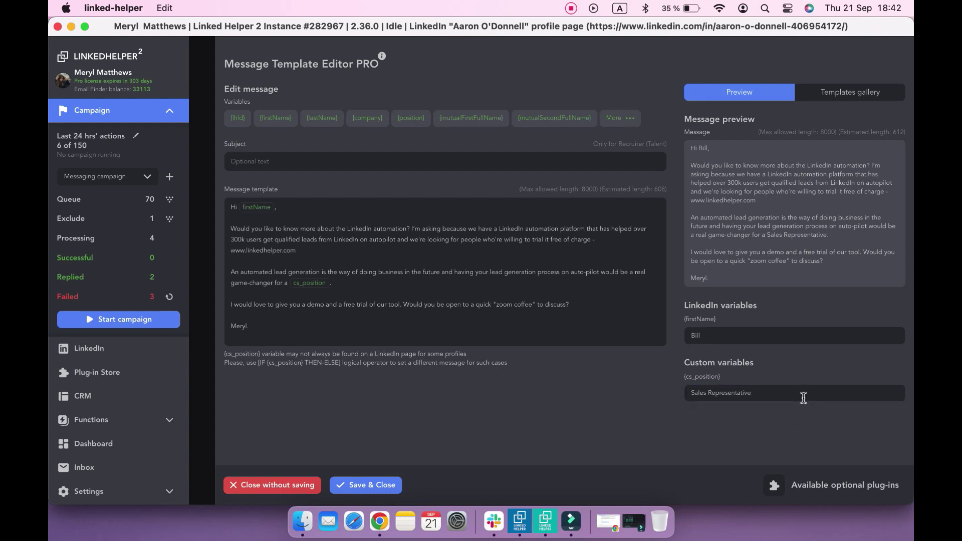
triple_click(696, 393)
text(IT)
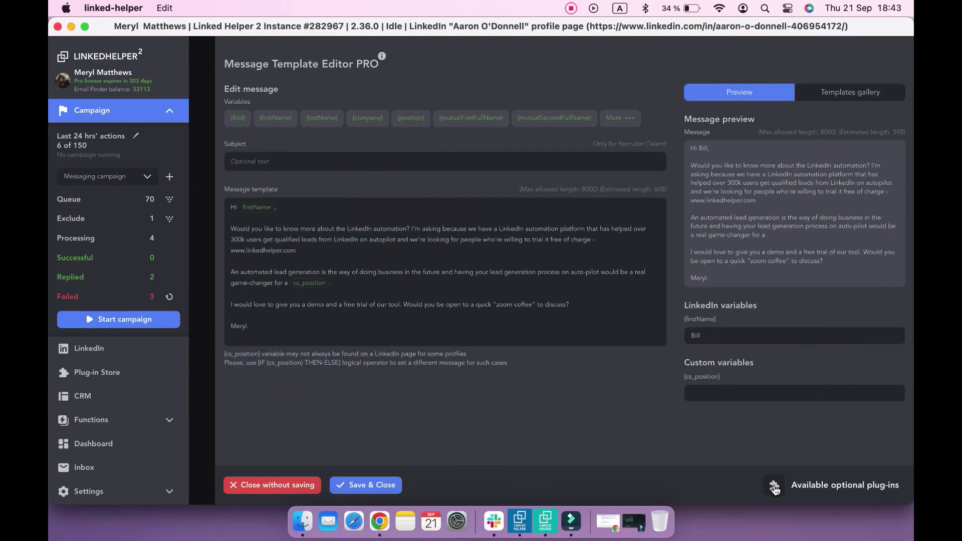
- Install the Attach personalized images plug-in from the message editor's optional plug-ins
click(774, 486)
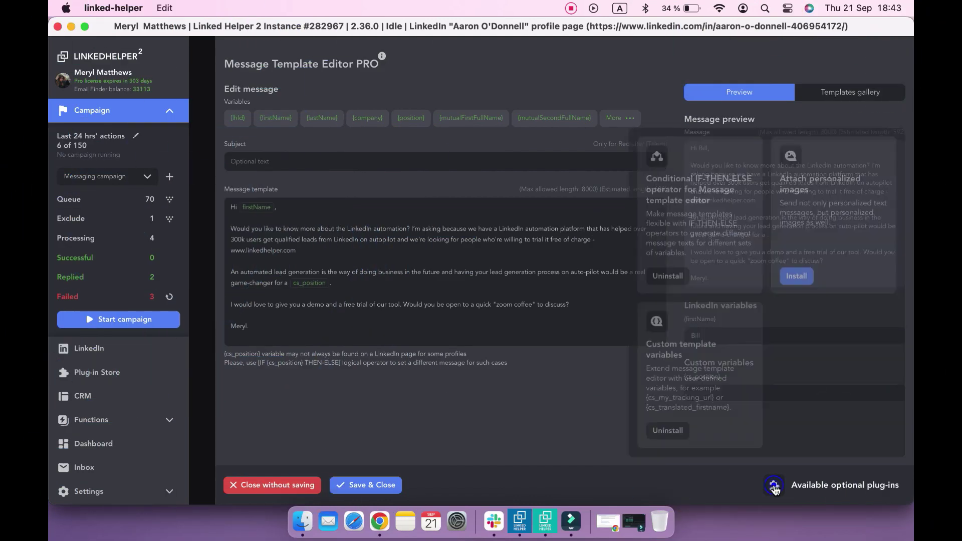
click(795, 278)
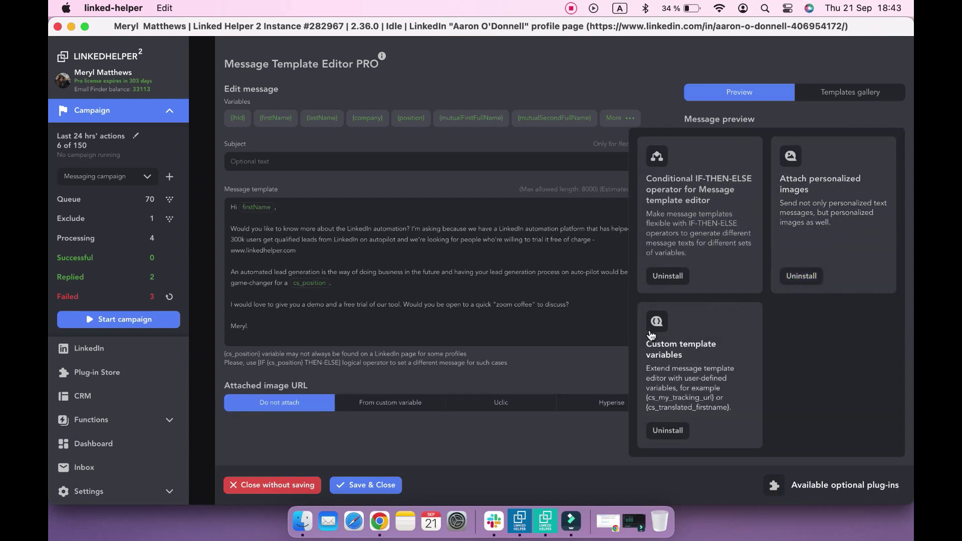
click(620, 358)
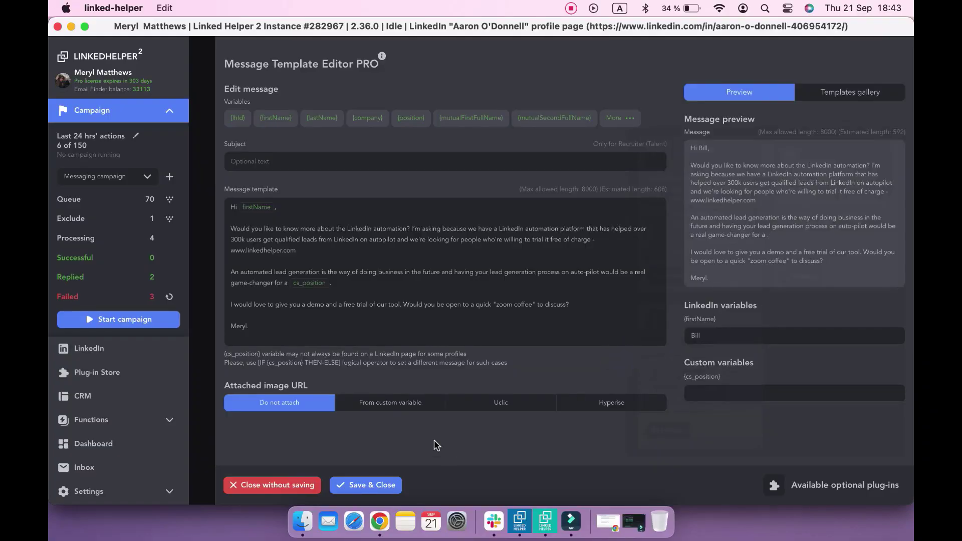
- Examine the attached image URL settings for the From custom variable, Uclic and Hyperise sources
click(418, 405)
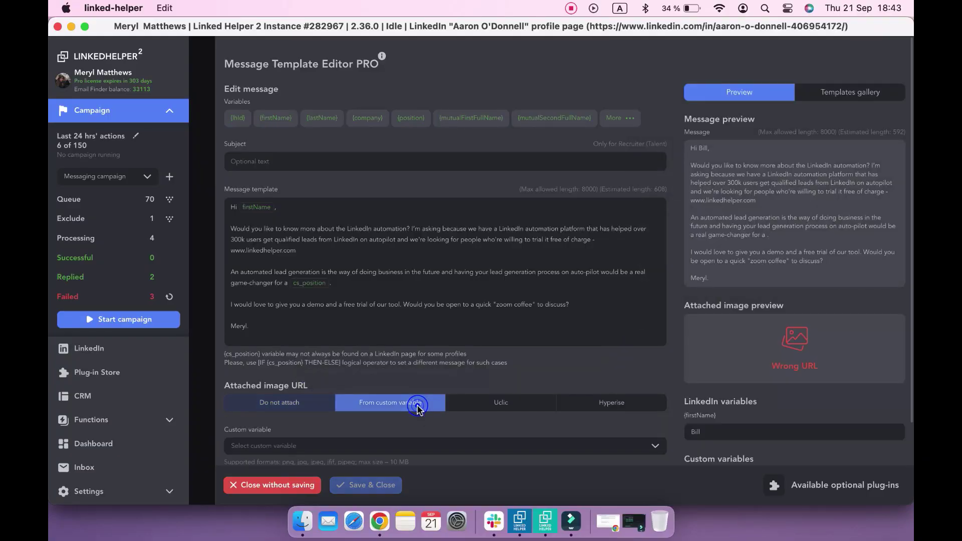
scroll(468, 425, down, 2)
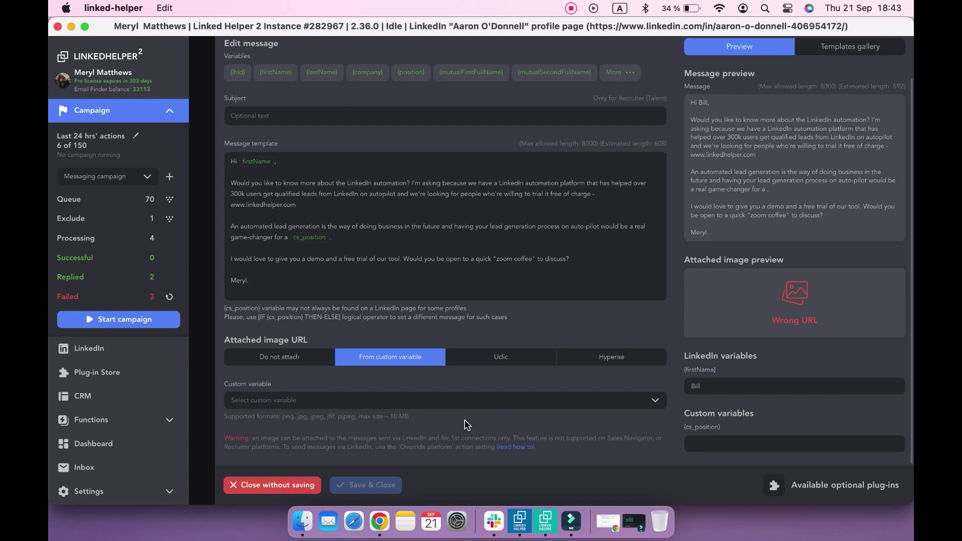
click(521, 357)
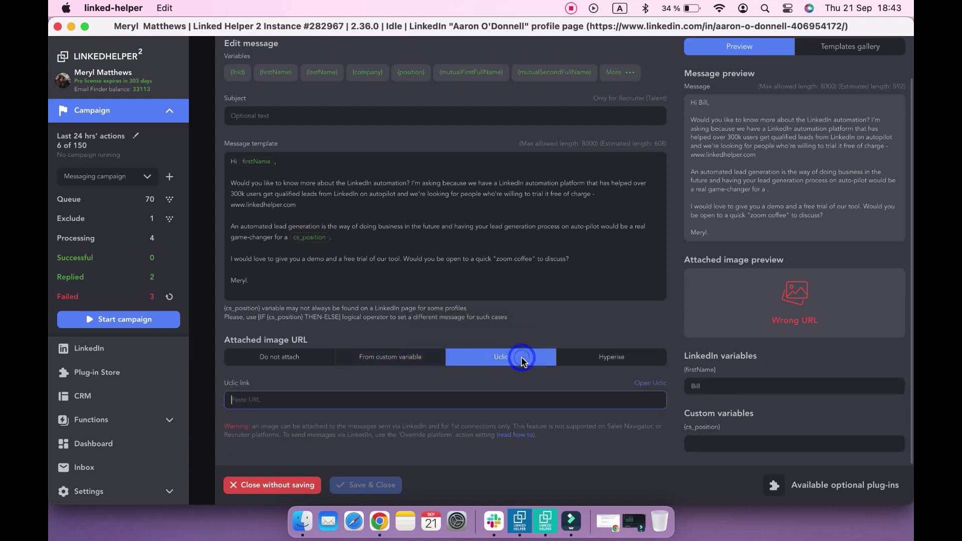
click(528, 384)
click(596, 364)
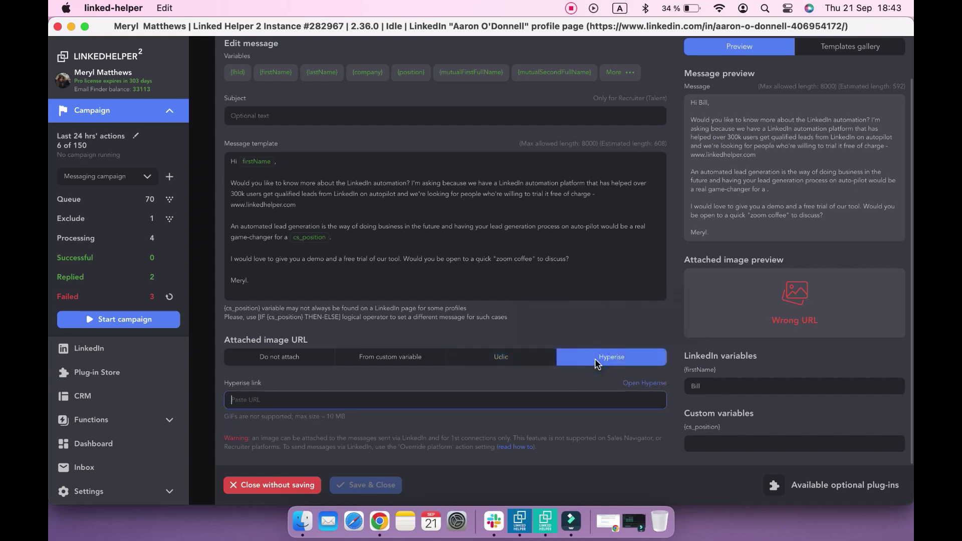